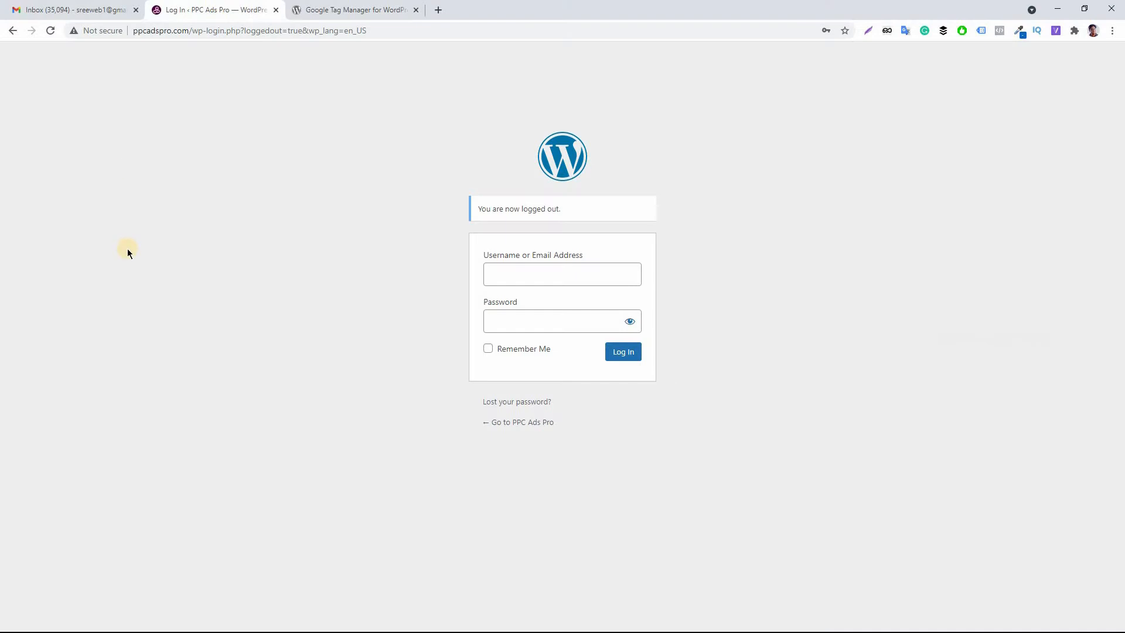
Log in to the WordPress admin with the saved username and password.
left_click(562, 274)
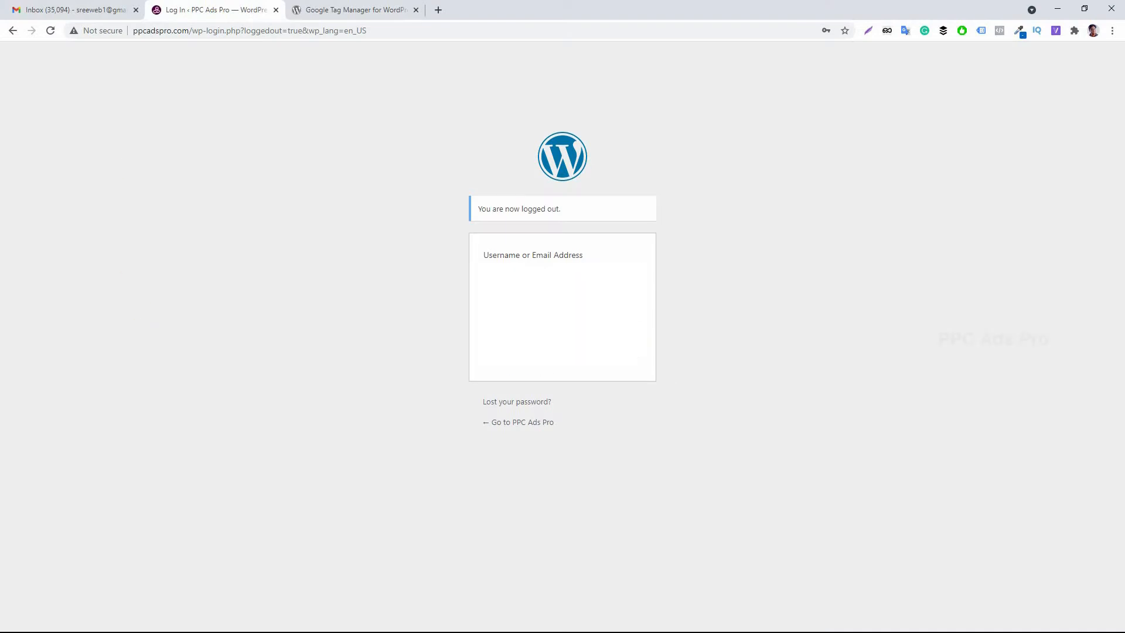
left_click(554, 321)
left_click(722, 412)
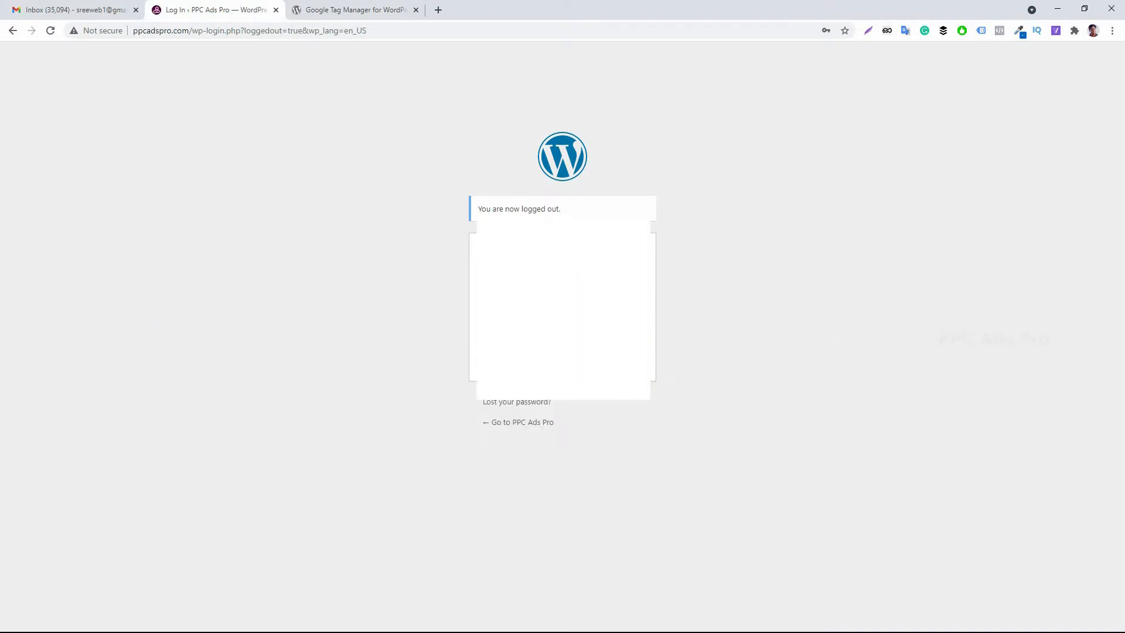
key("F5")
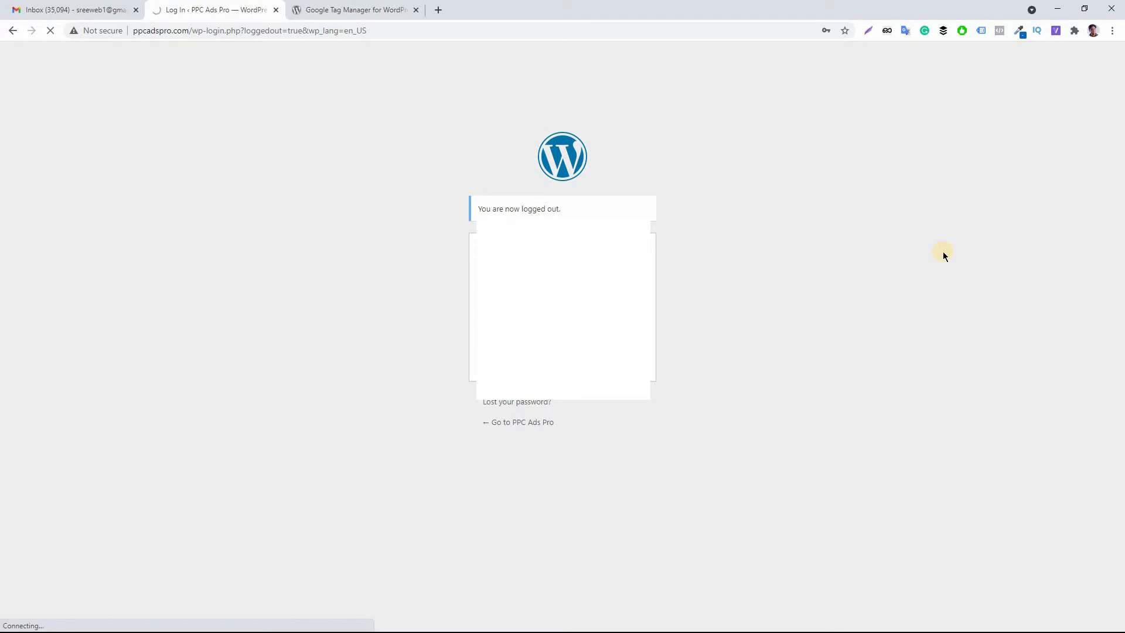
key("Return")
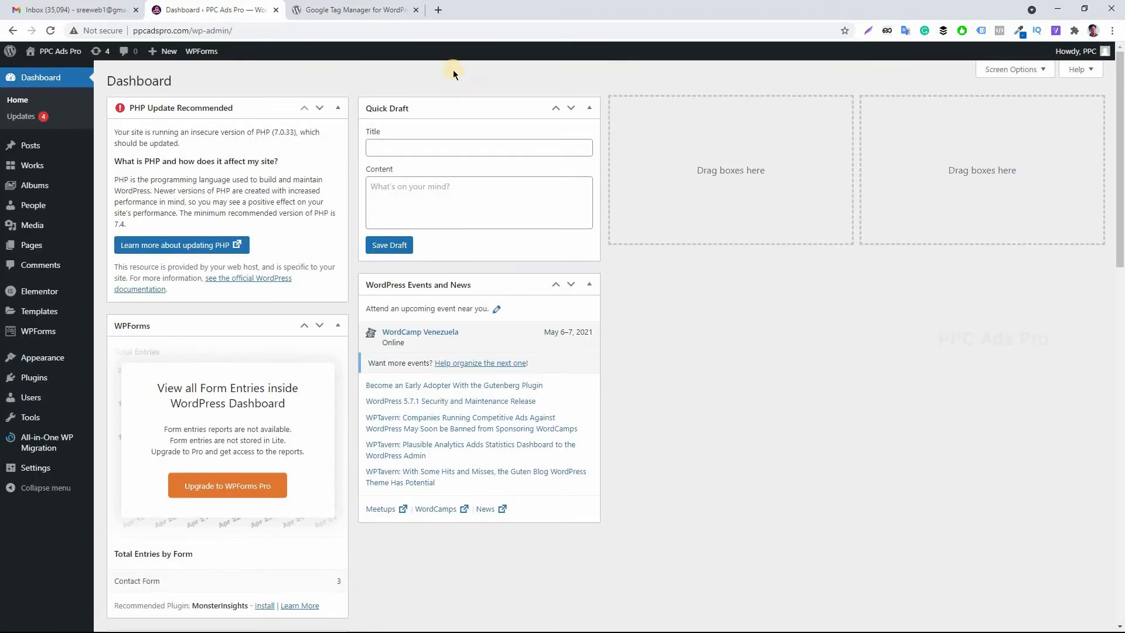
Open the Add Plugins page and search the plugin directory for Google tag Manager.
mouse_move(41, 378)
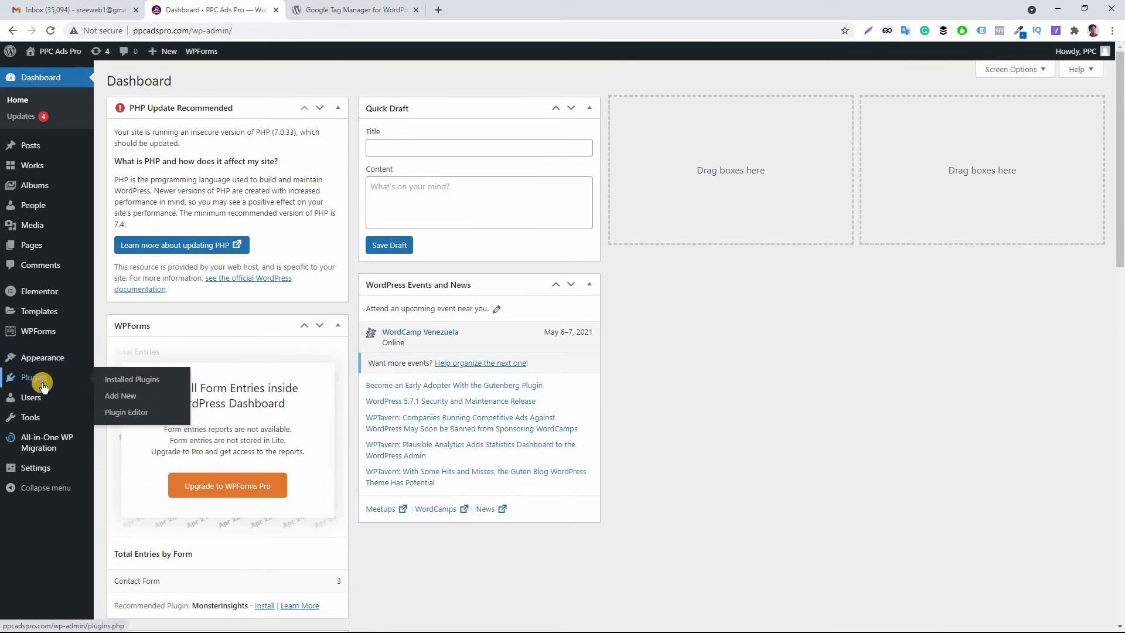
left_click(43, 381)
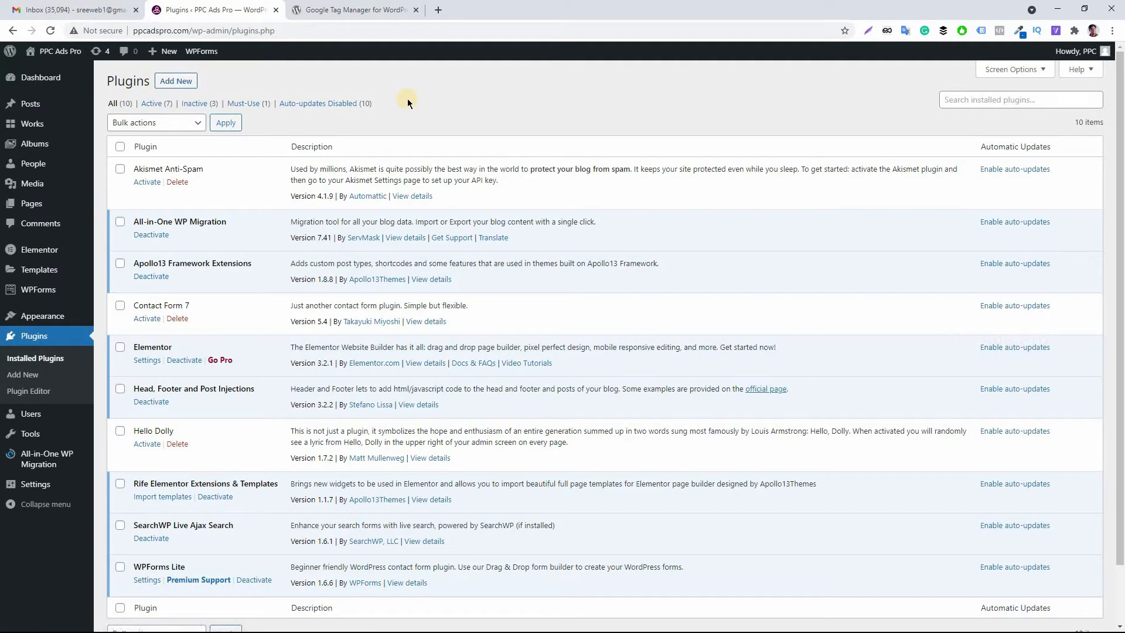
left_click(175, 81)
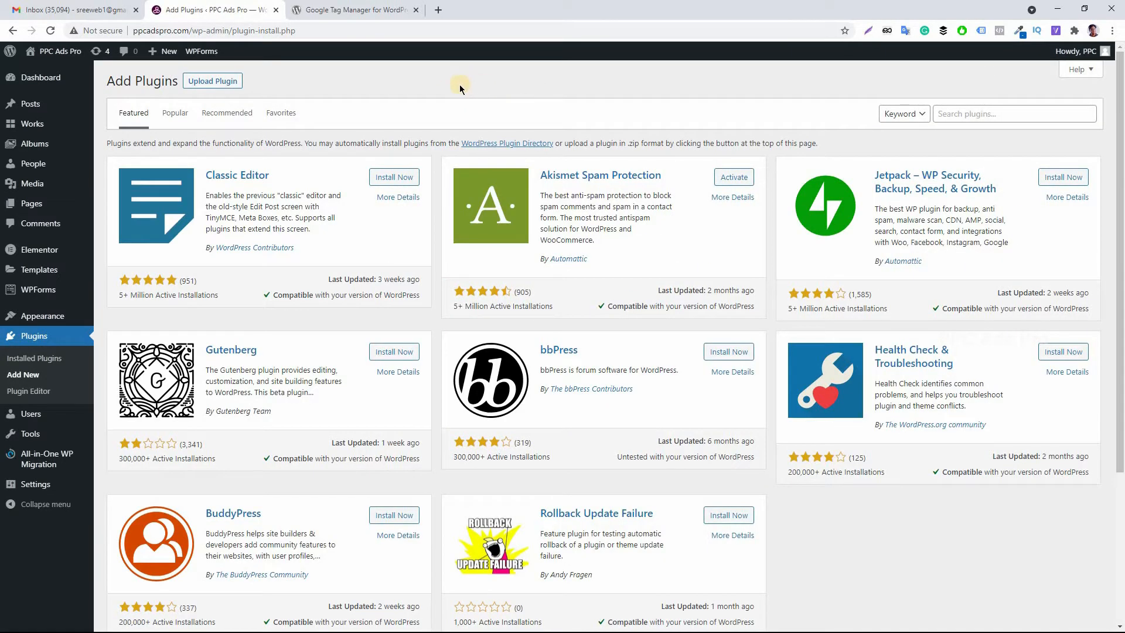
left_click(971, 115)
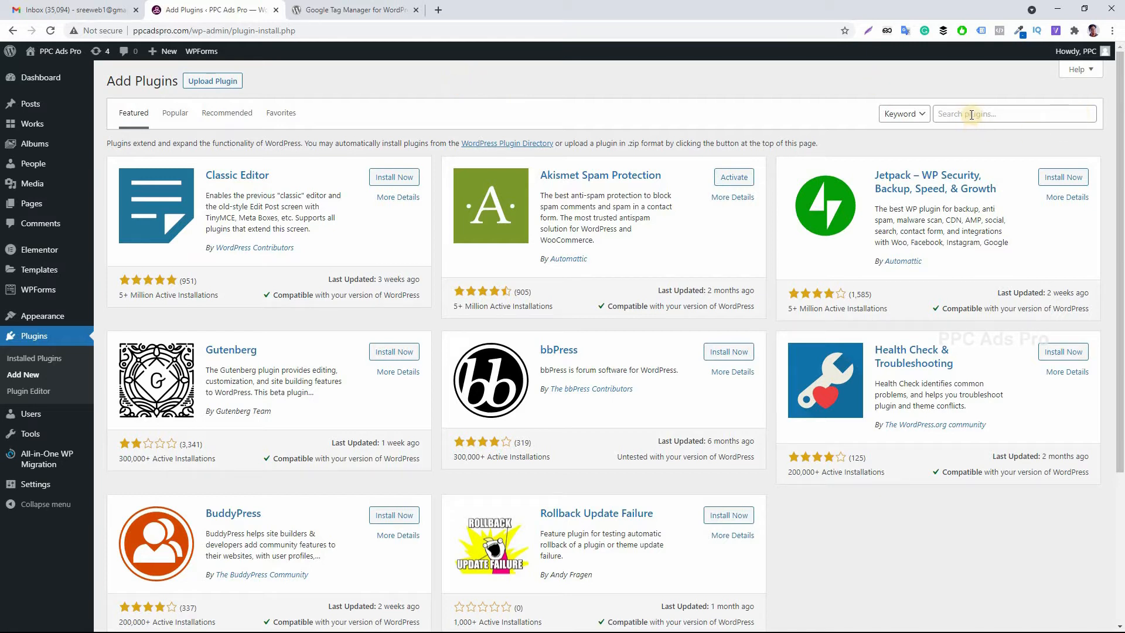
left_click(691, 85)
left_click(971, 115)
type("Google tag Man")
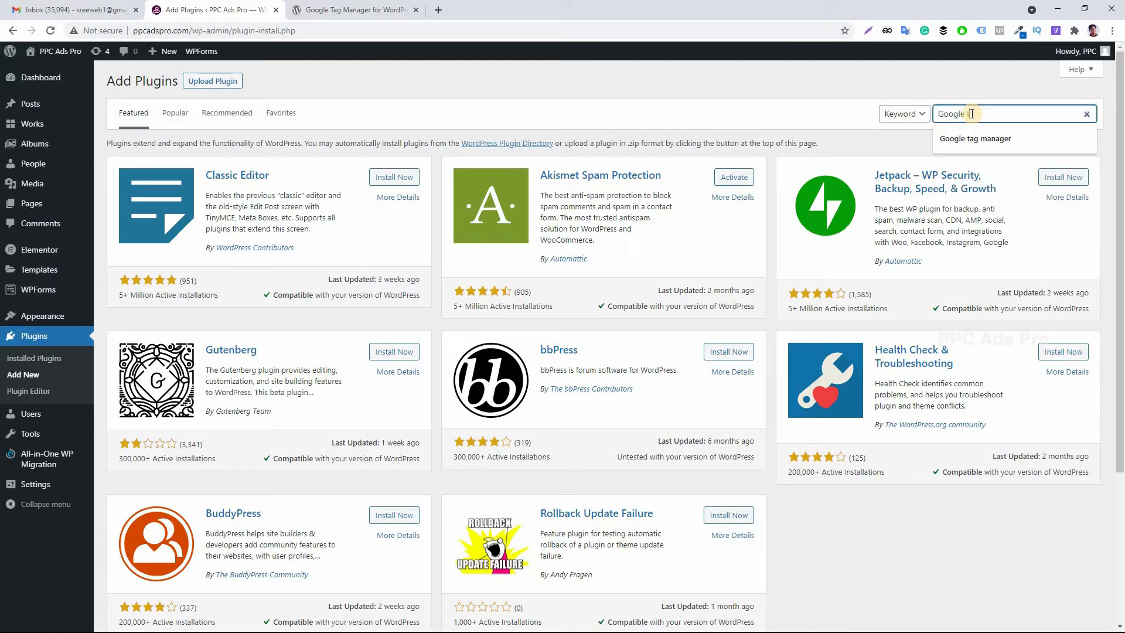
type("ager")
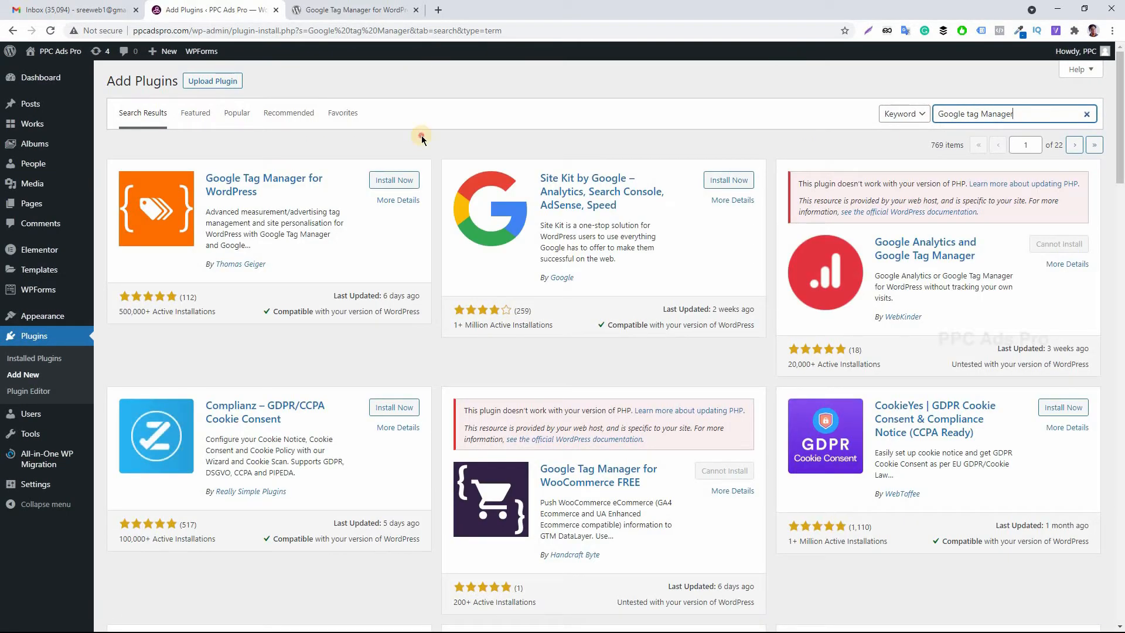
left_click(421, 135)
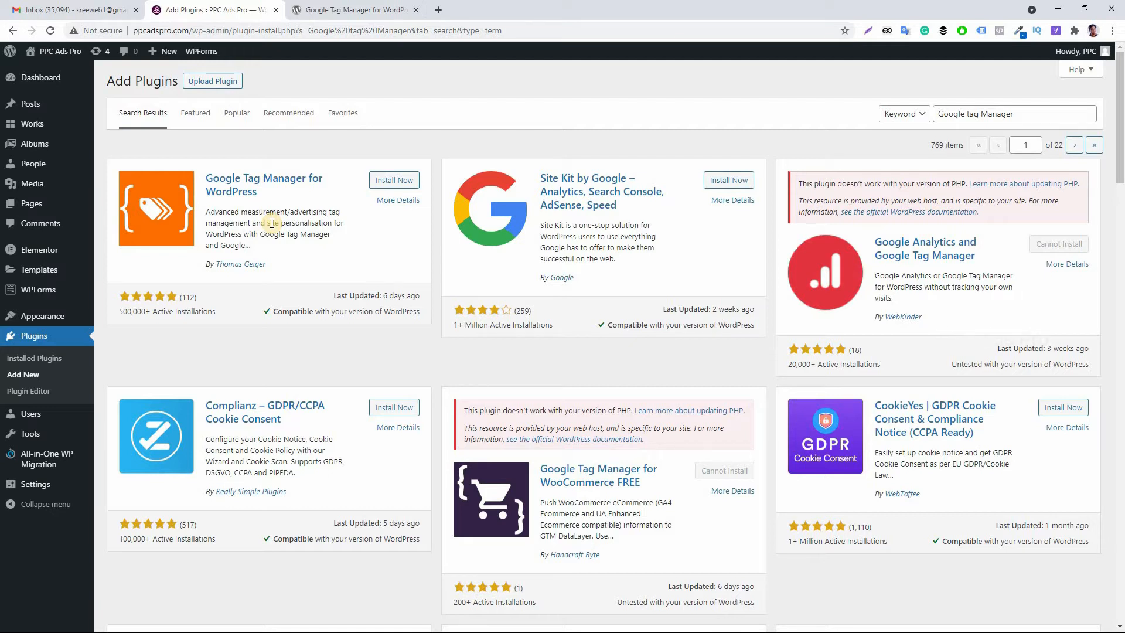
Install and activate the Google Tag Manager for WordPress plugin by Thomas Geiger.
left_click(409, 185)
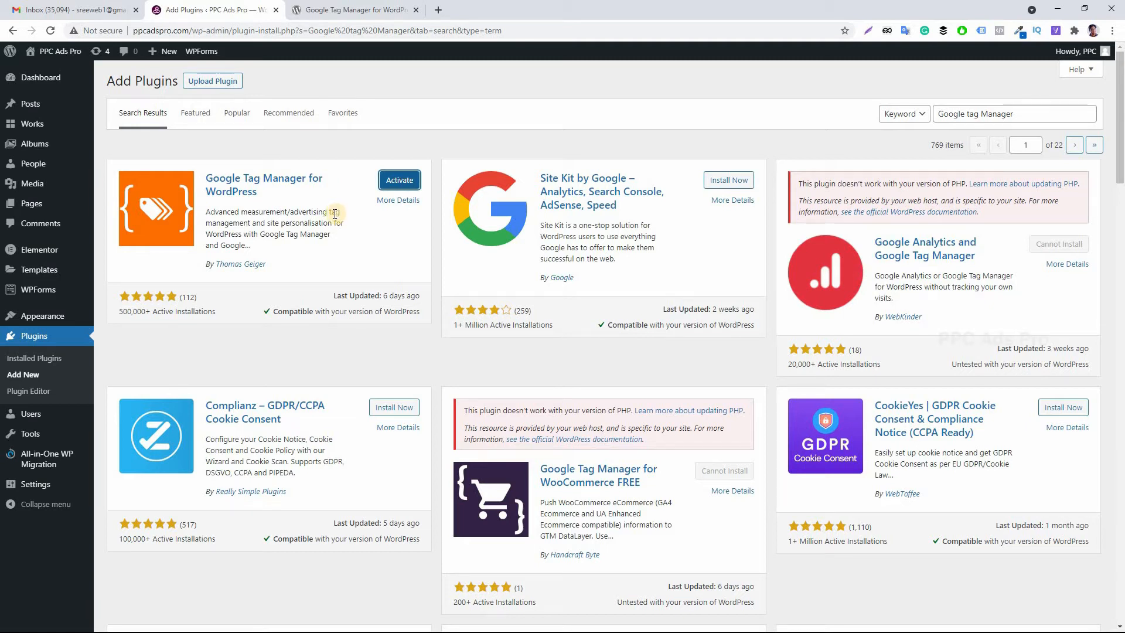
left_click(400, 181)
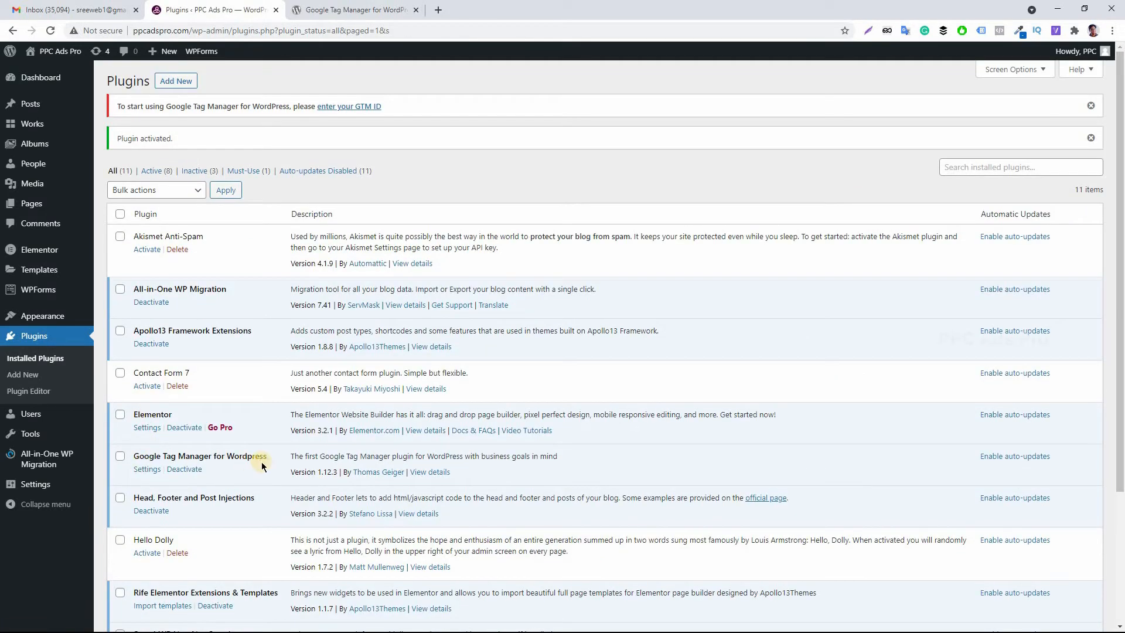
left_click_drag(271, 458, 134, 457)
left_click(271, 439)
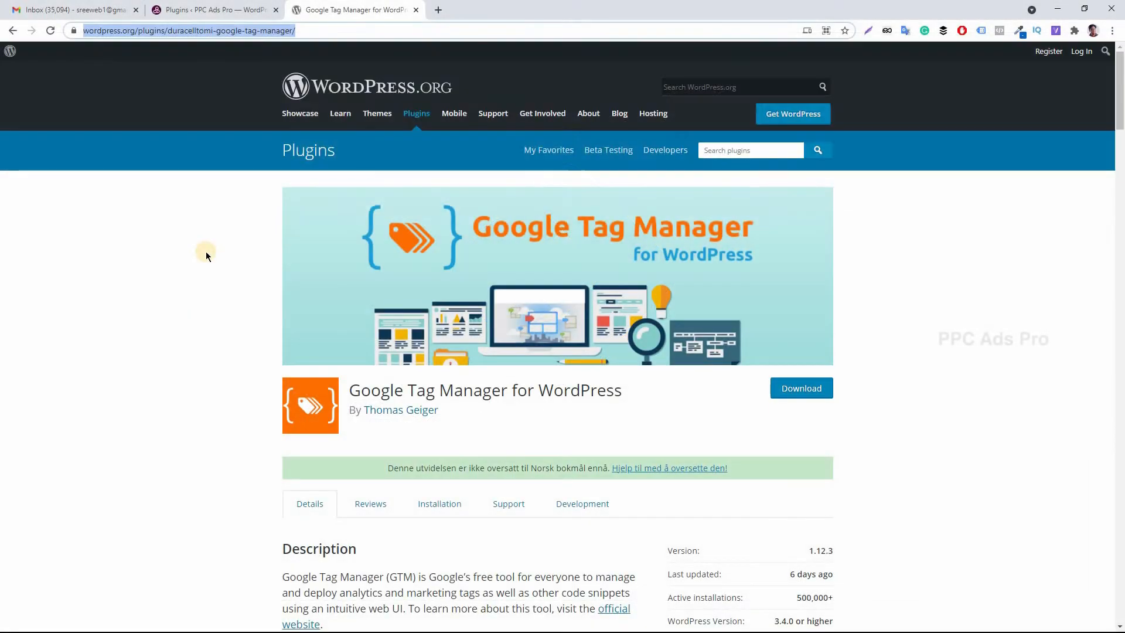
Open tagmanager.google.com in the third tab and start creating a new account.
type("tagmanager.google.com")
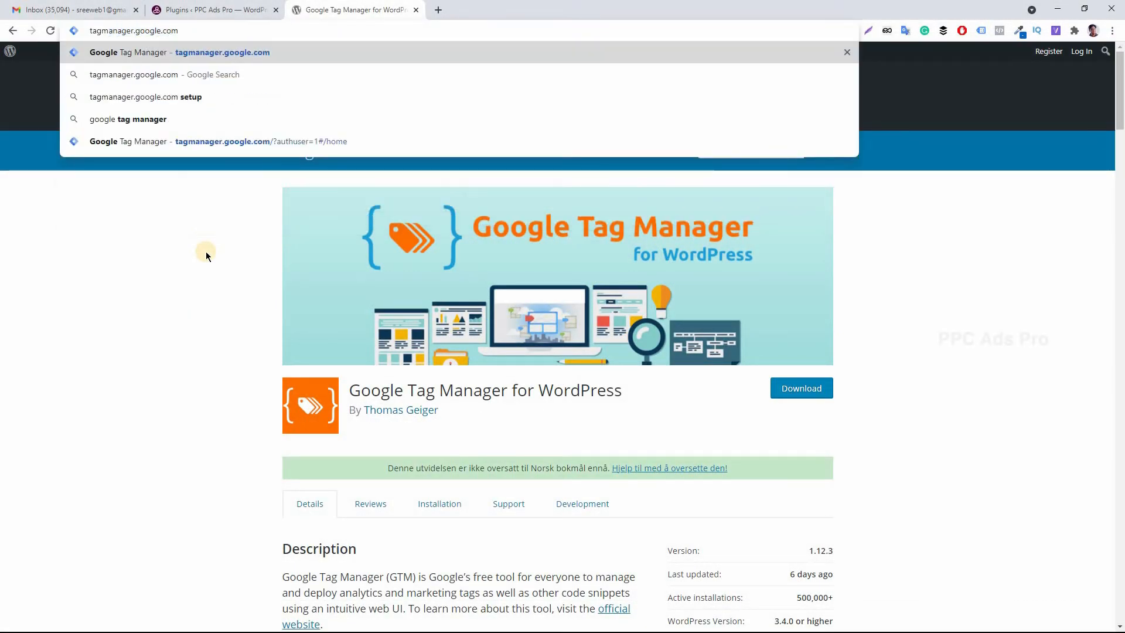
key("Return")
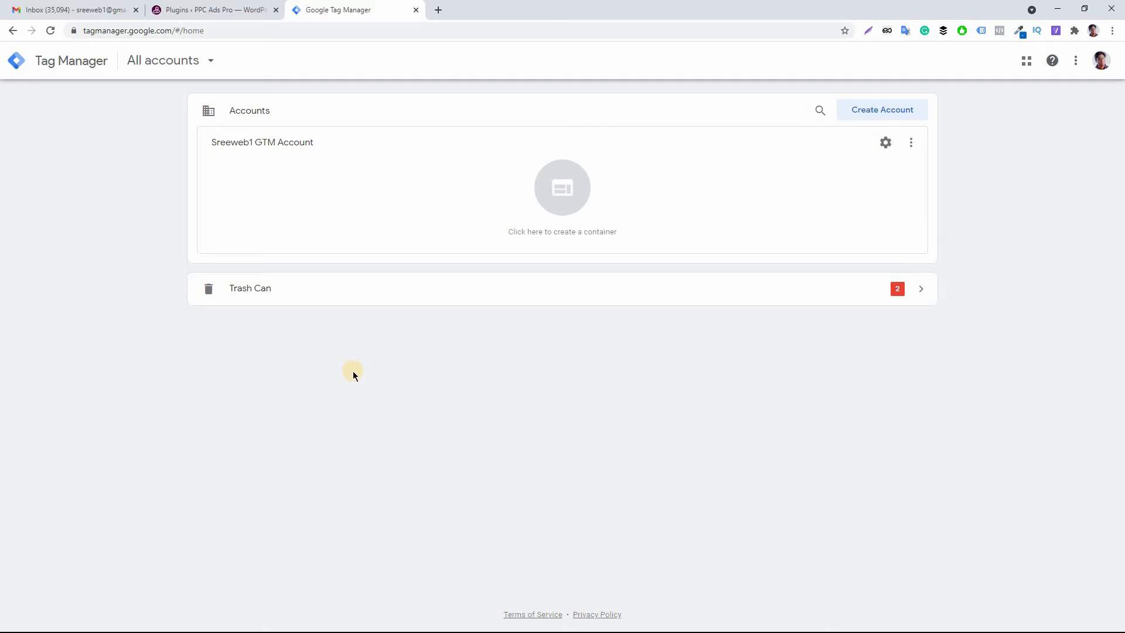
left_click(887, 111)
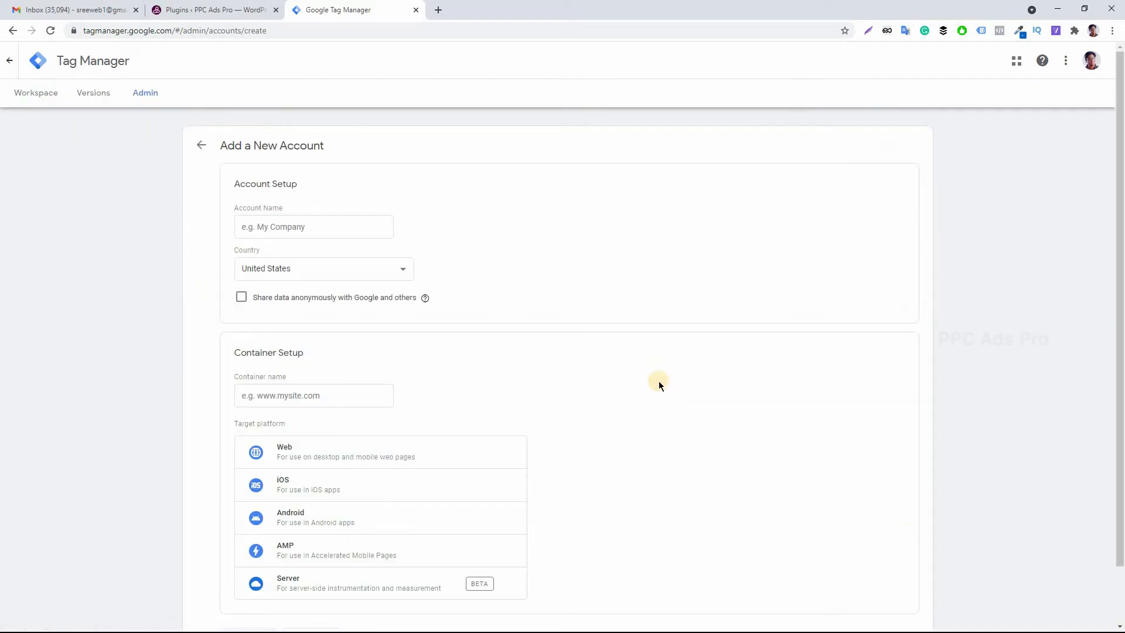
Name the new account PPC Ads Pro and set its country to United Arab Emirates.
left_click(312, 226)
type("PP")
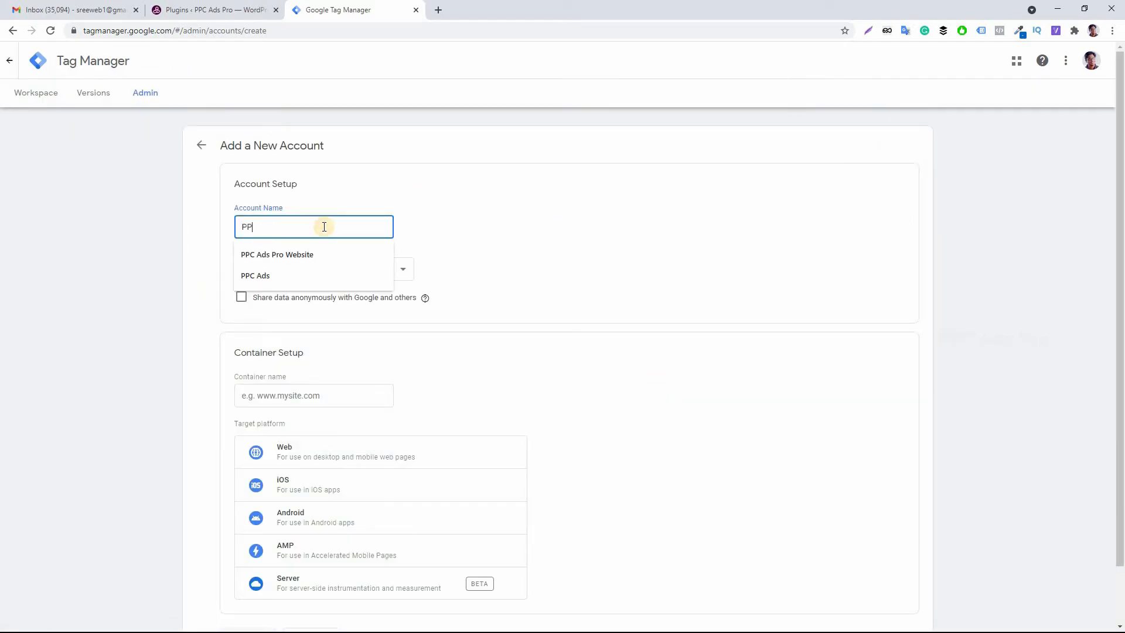
type("C Ads Pro")
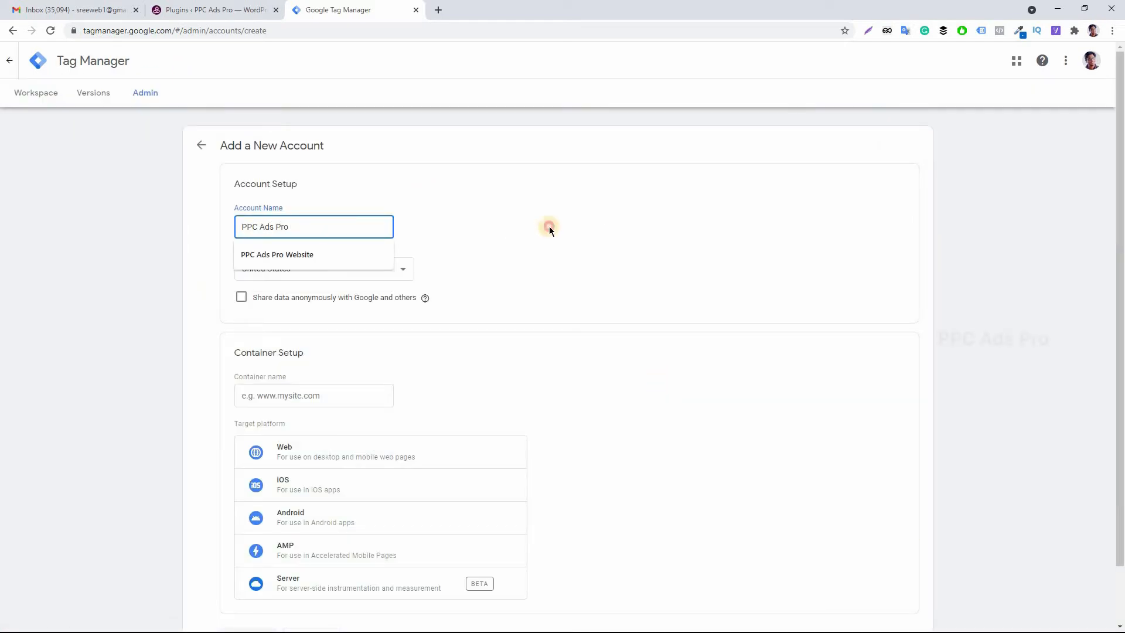
left_click(547, 227)
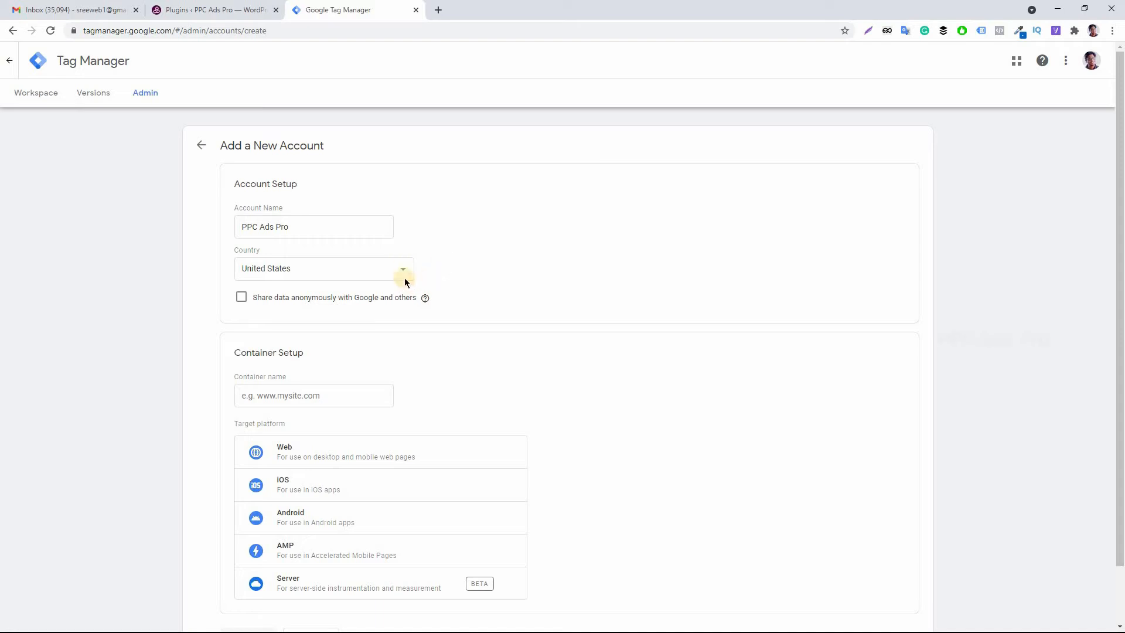
left_click(400, 267)
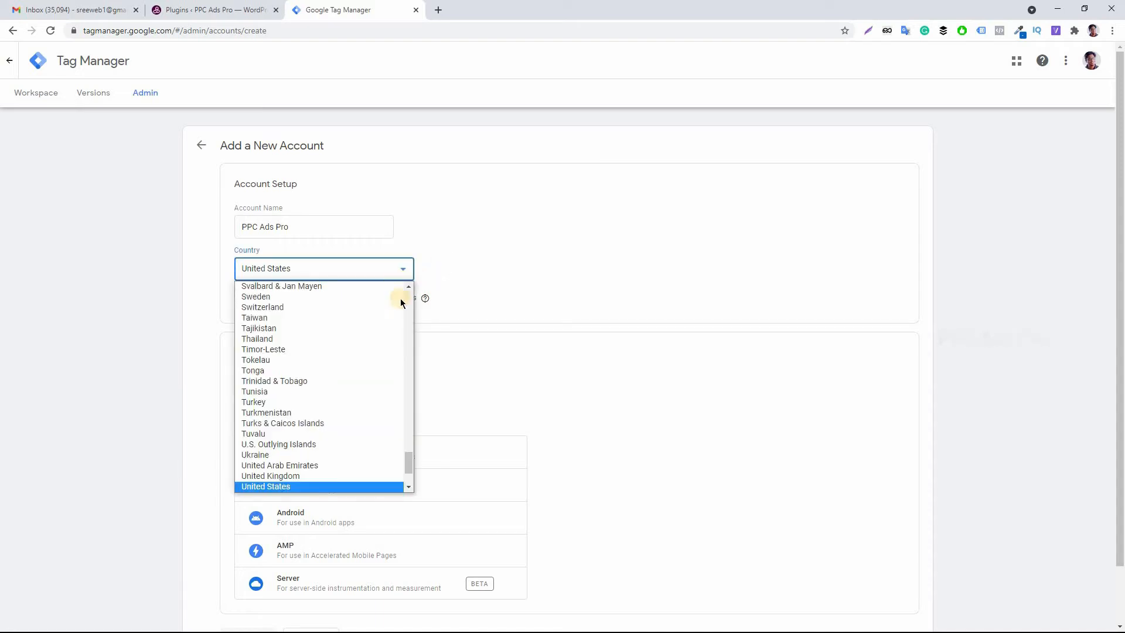
left_click(307, 466)
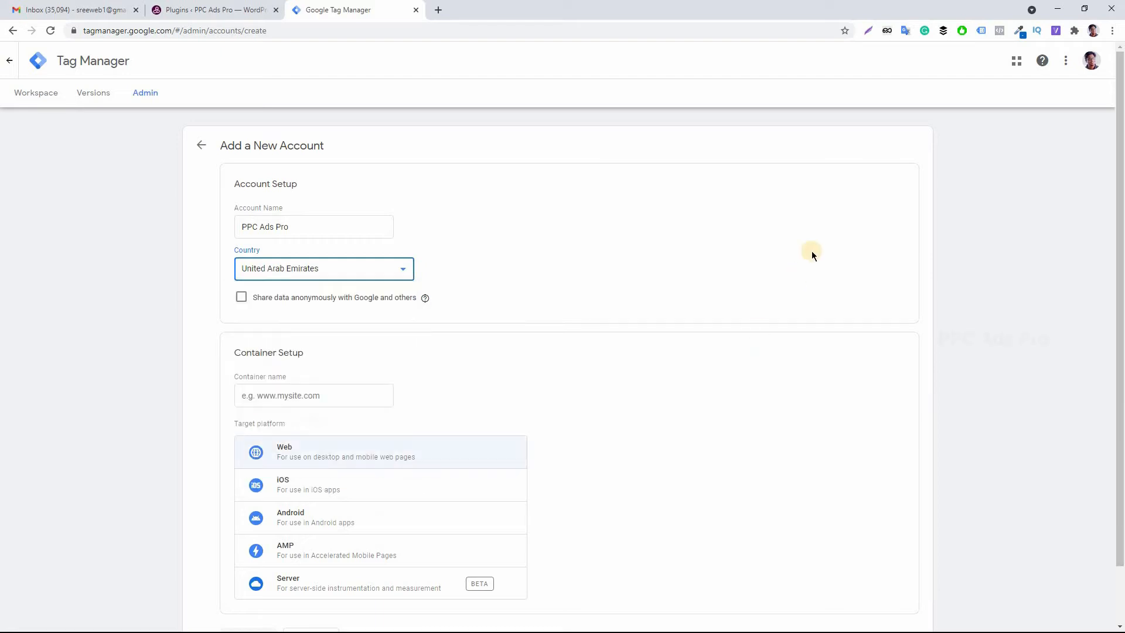
Name the container PPC Ads Pro Website and choose Web as the target platform.
scroll(1121, 320, "down", 2)
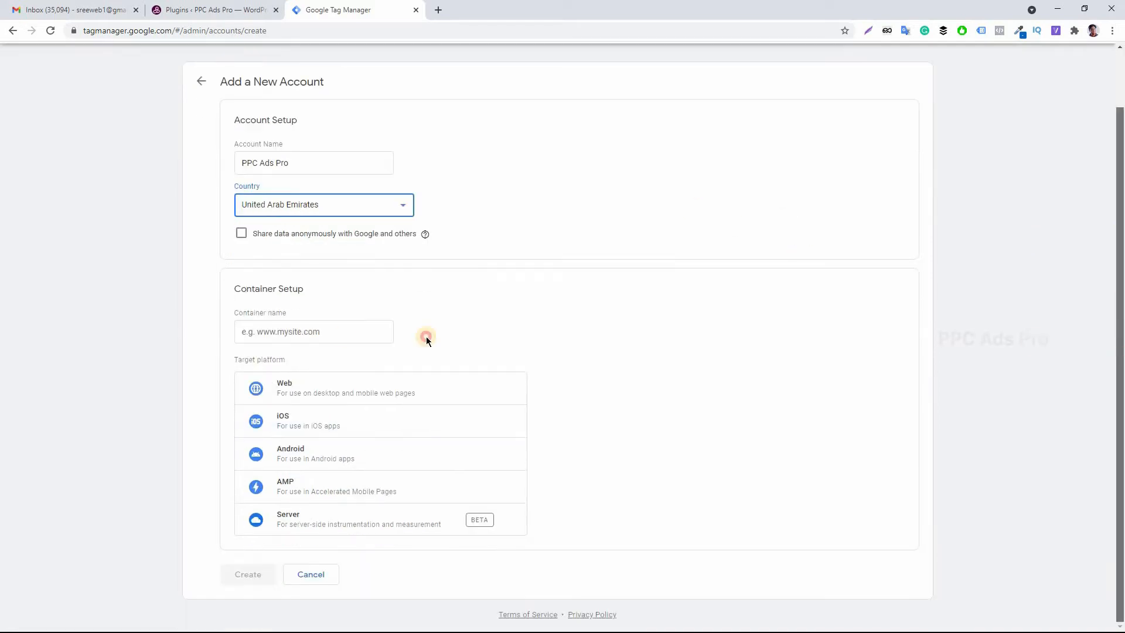
left_click(316, 331)
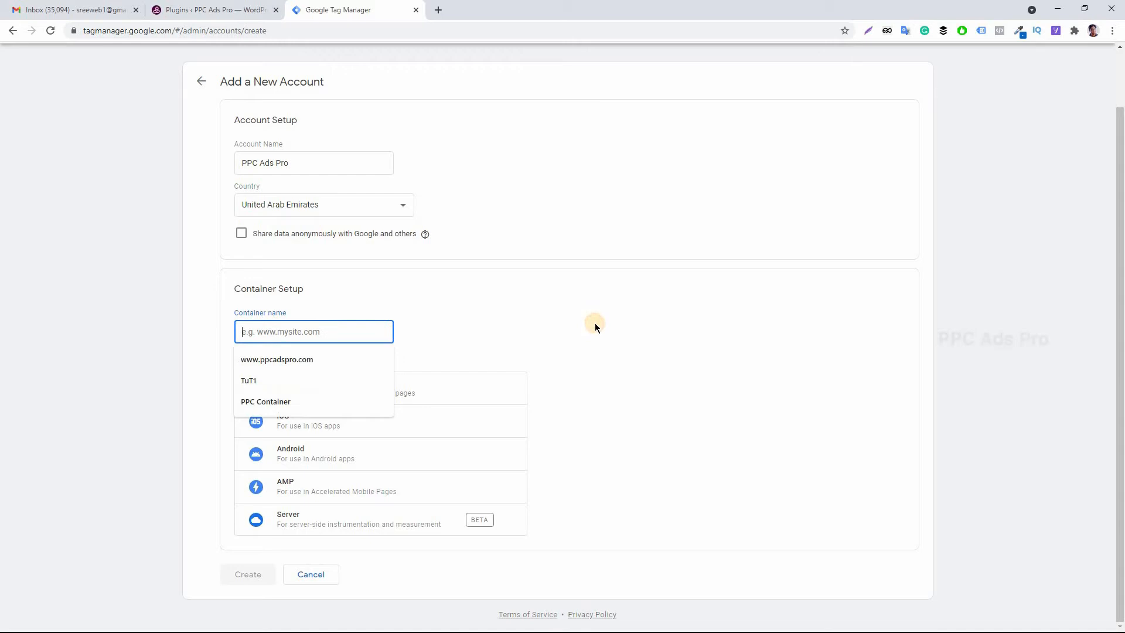
type("PPC Ads Pr")
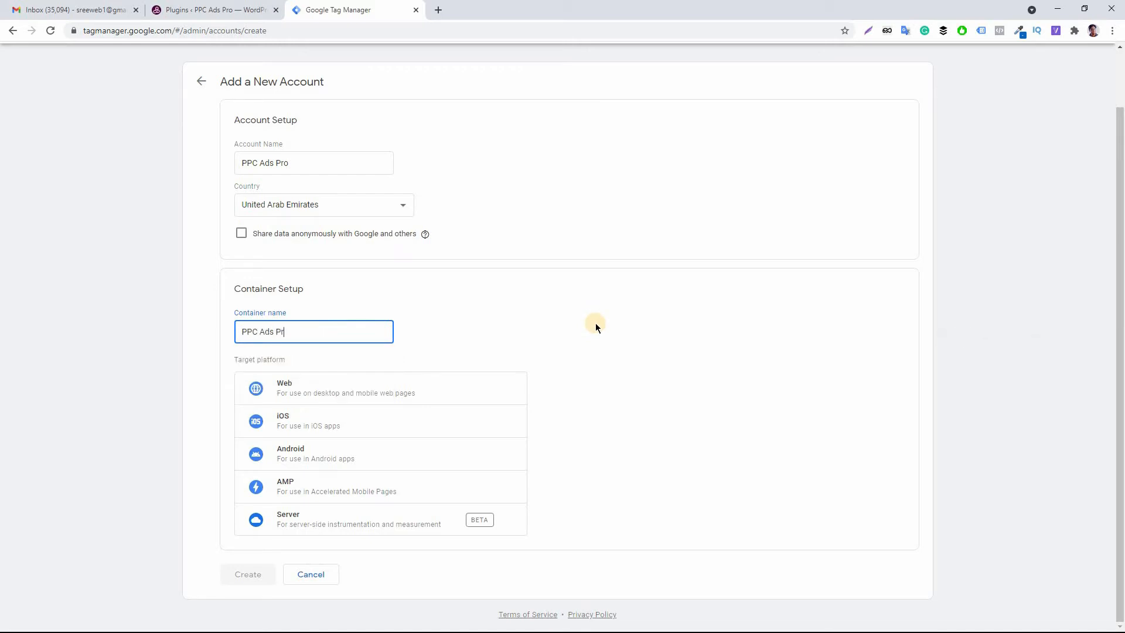
type("o Website")
left_click(624, 325)
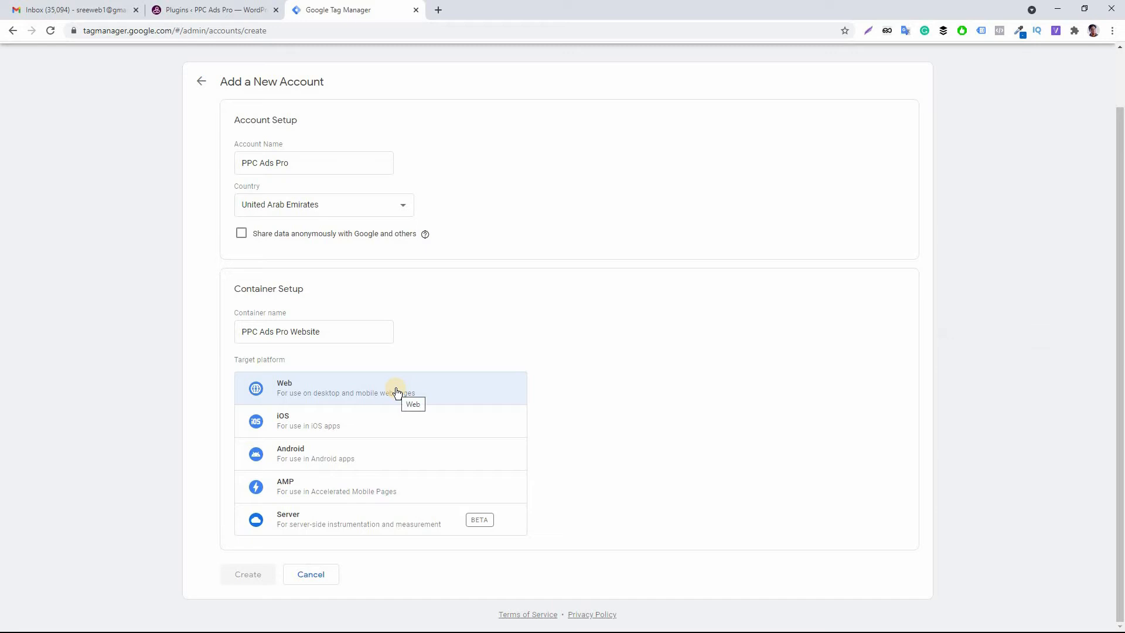
left_click(358, 392)
Create the account, accepting the Data Processing Terms and the Terms of Service Agreement.
left_click(259, 576)
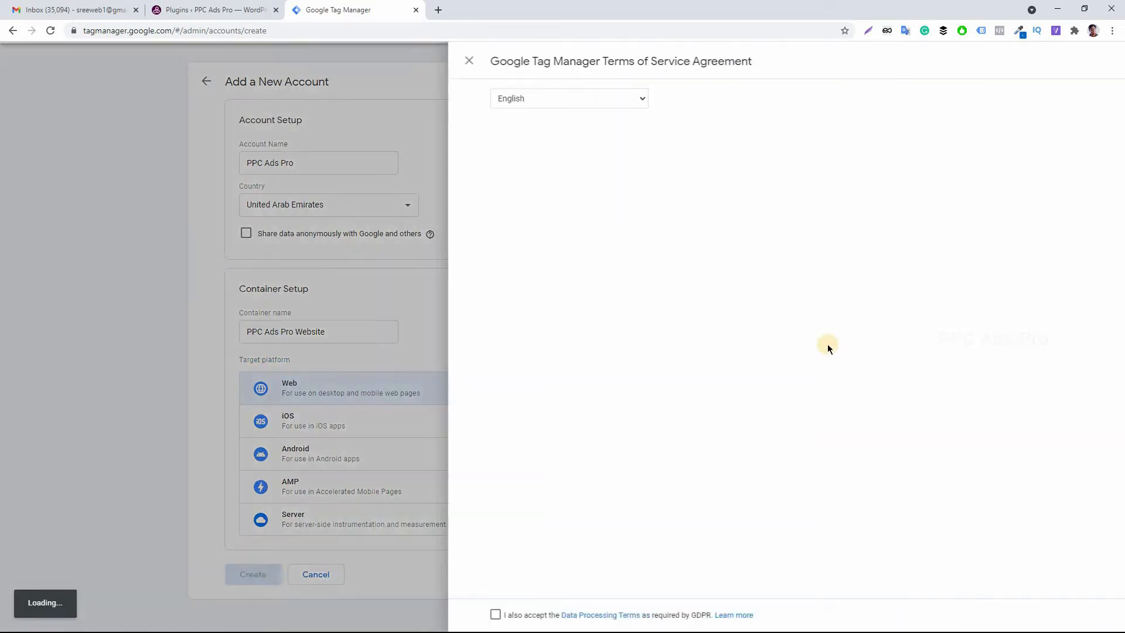
left_click(329, 614)
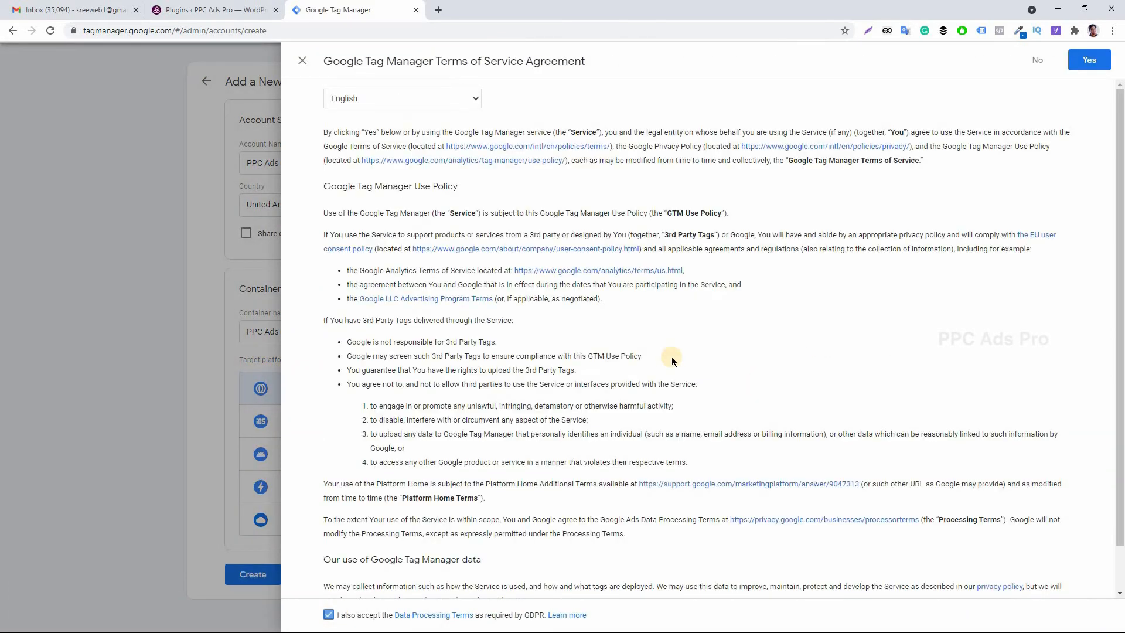
left_click(1089, 61)
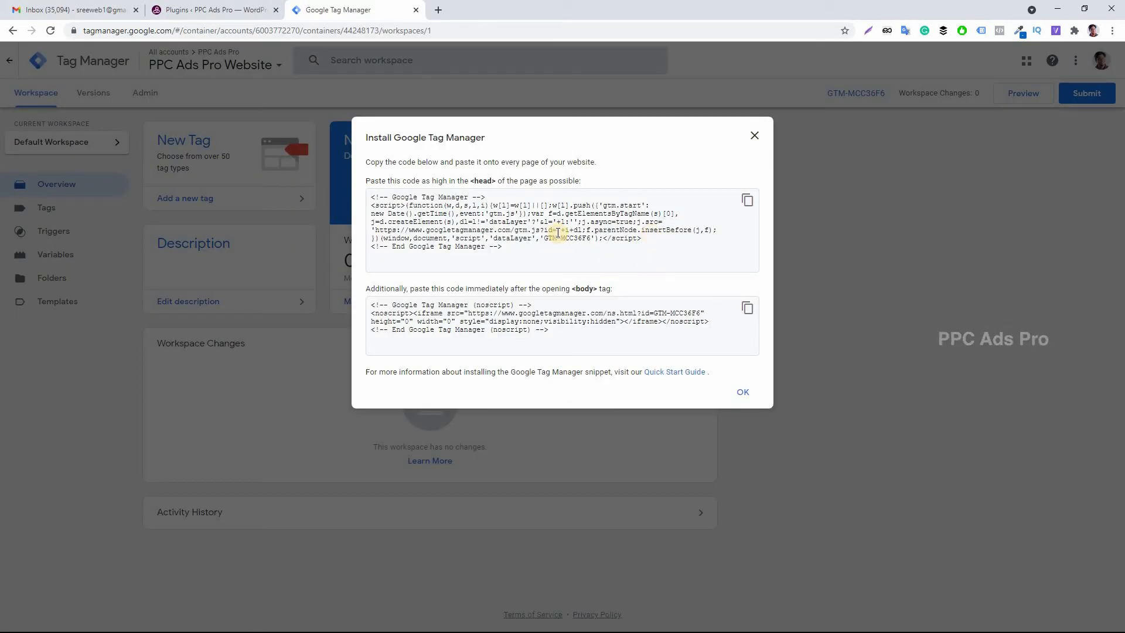
Copy the GTM container ID from the head code snippet in the install dialog.
left_click(549, 230)
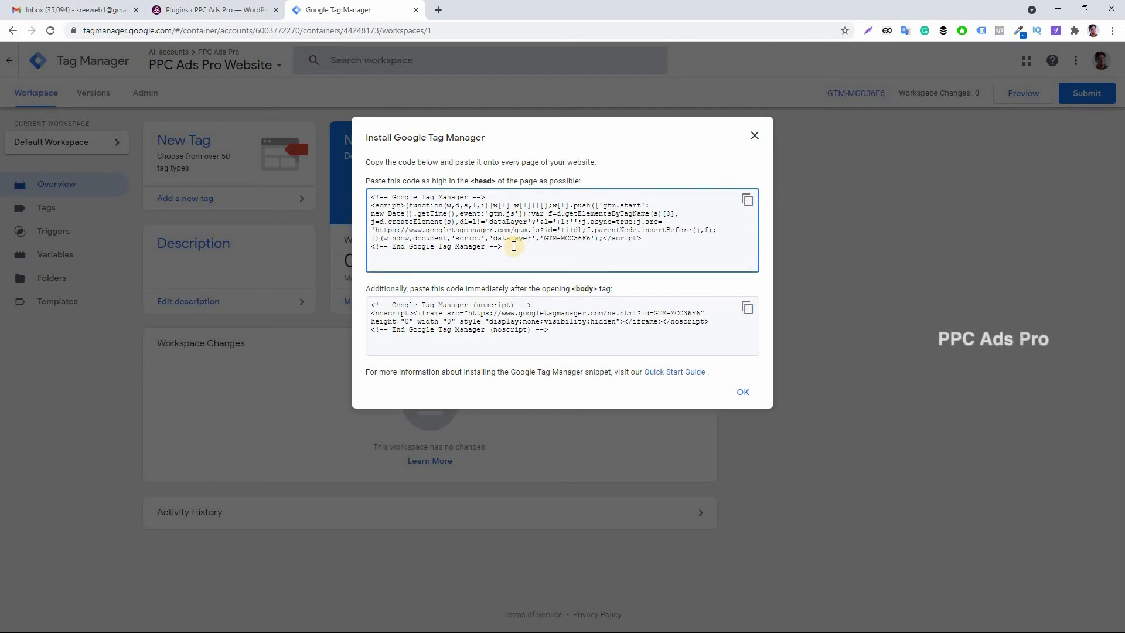
left_click_drag(514, 243, 367, 189)
left_click_drag(564, 341, 367, 296)
left_click(548, 229)
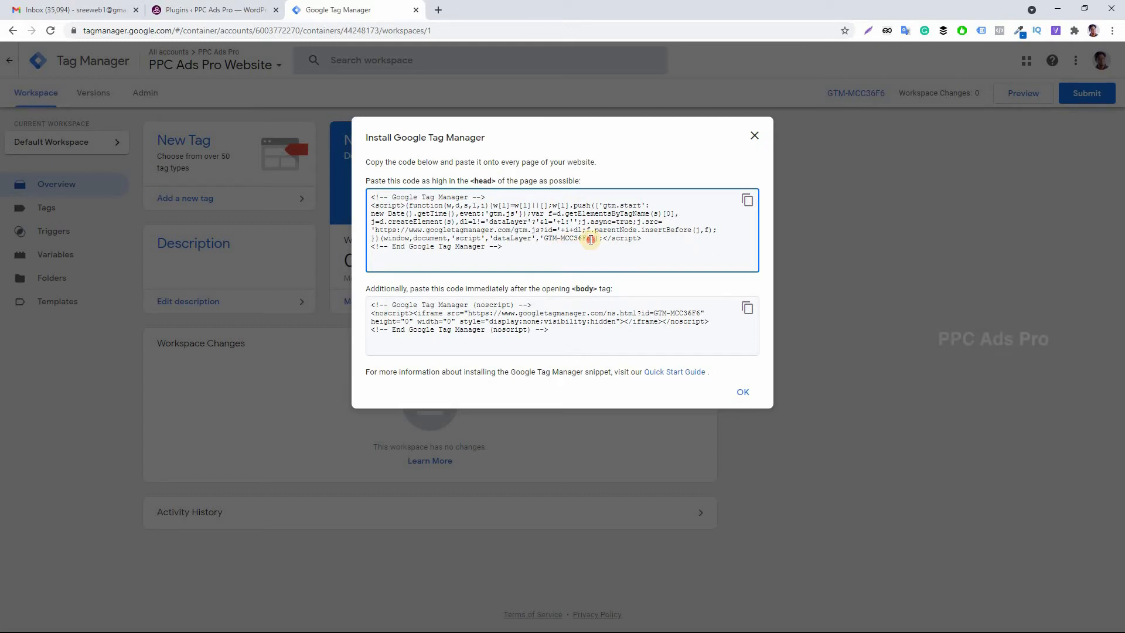
left_click_drag(590, 239, 544, 240)
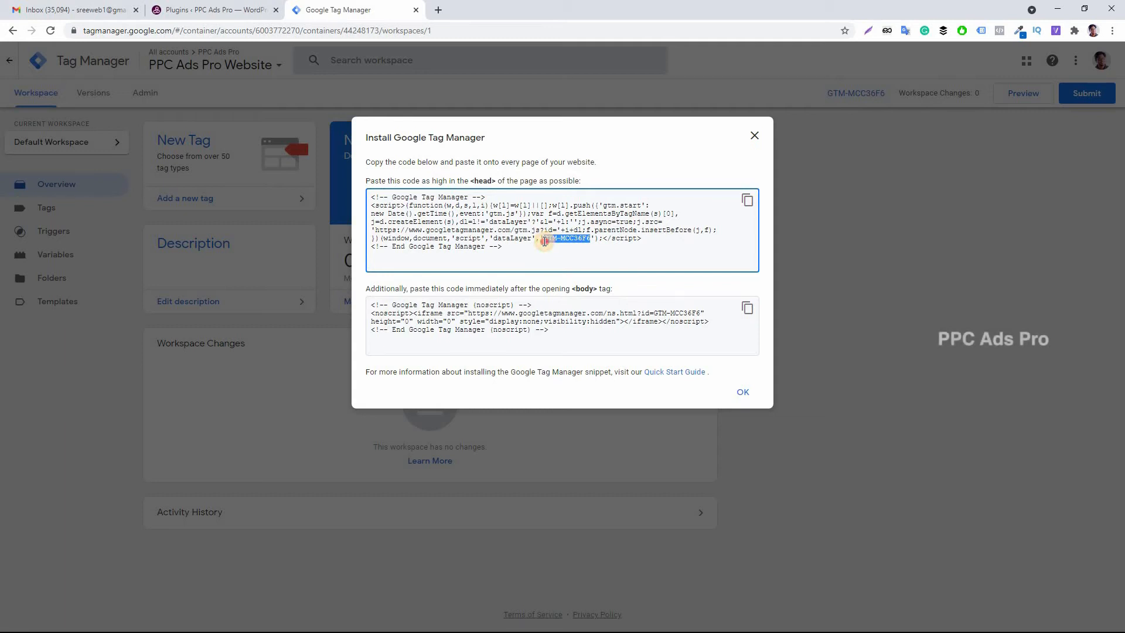
right_click(559, 238)
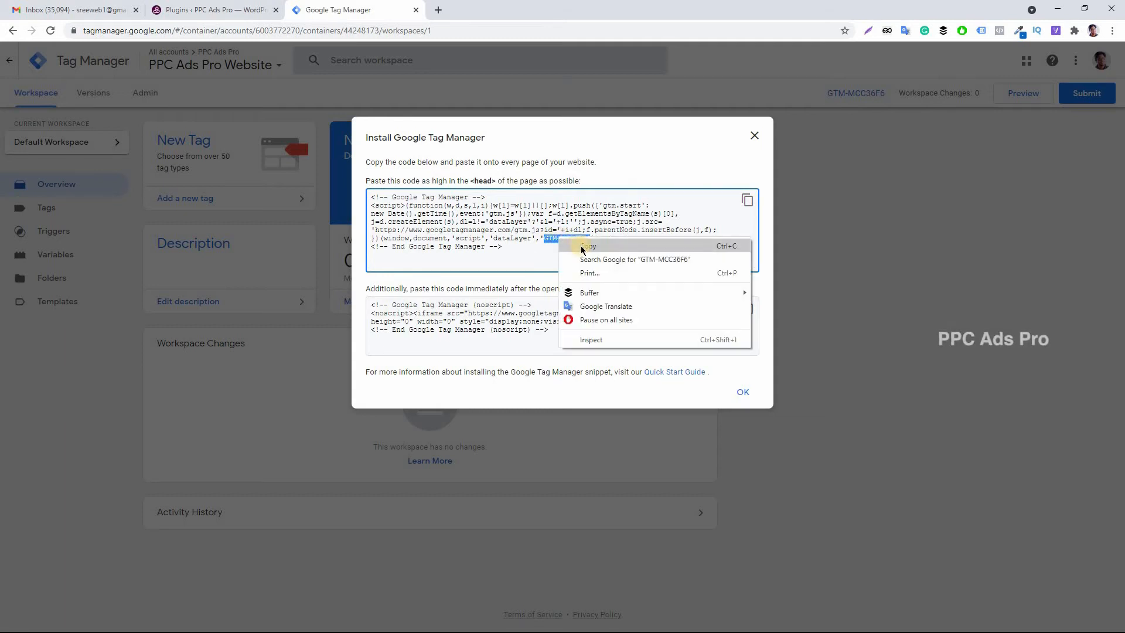
left_click(588, 246)
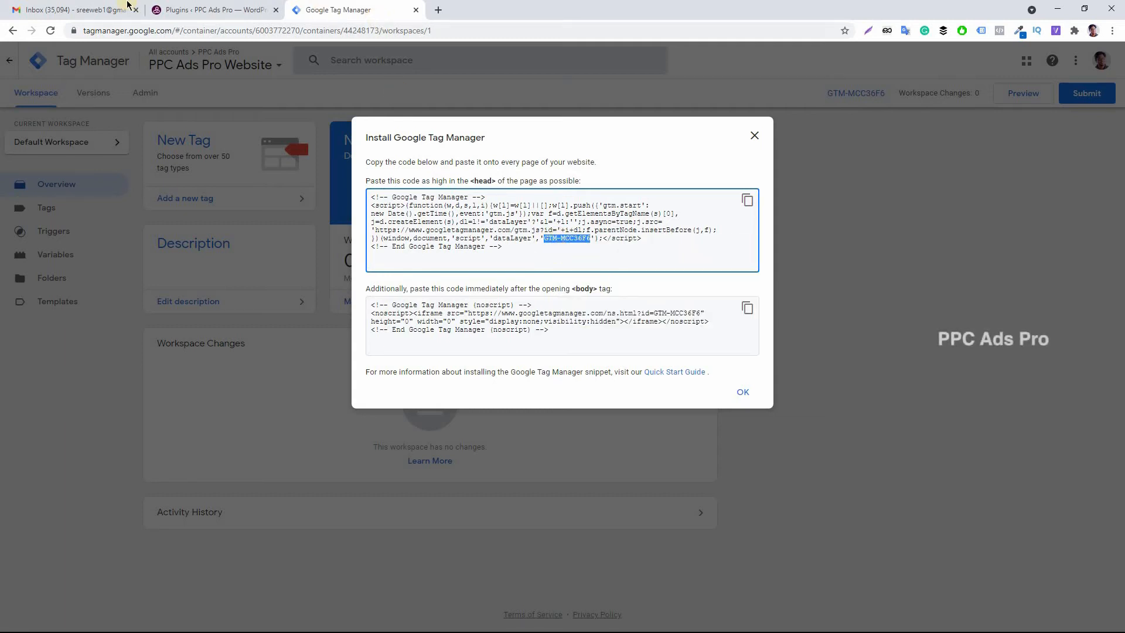
Open the Google Tag Manager for WordPress plugin settings page in the WordPress admin.
left_click(208, 5)
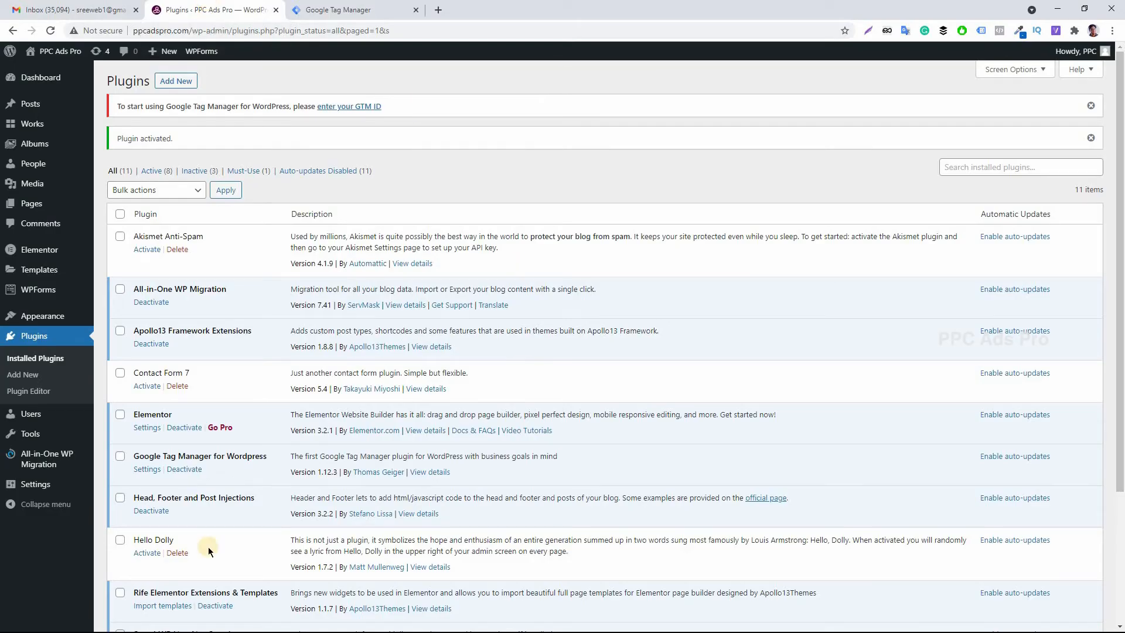
scroll(208, 545, "down", 3)
mouse_move(34, 488)
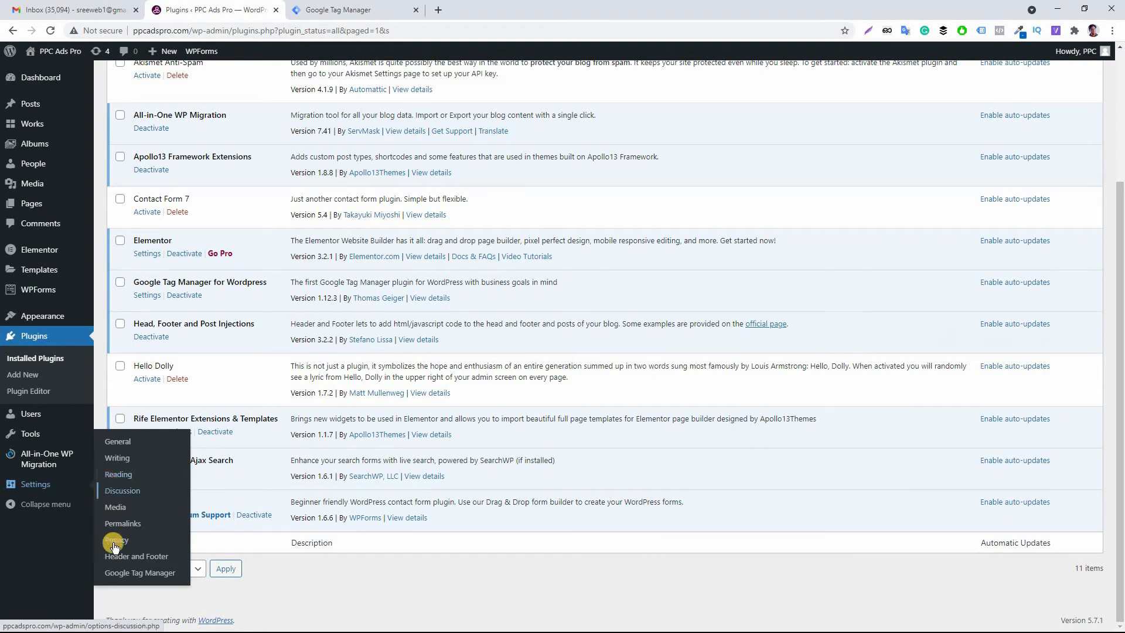
left_click(136, 556)
left_click(156, 572)
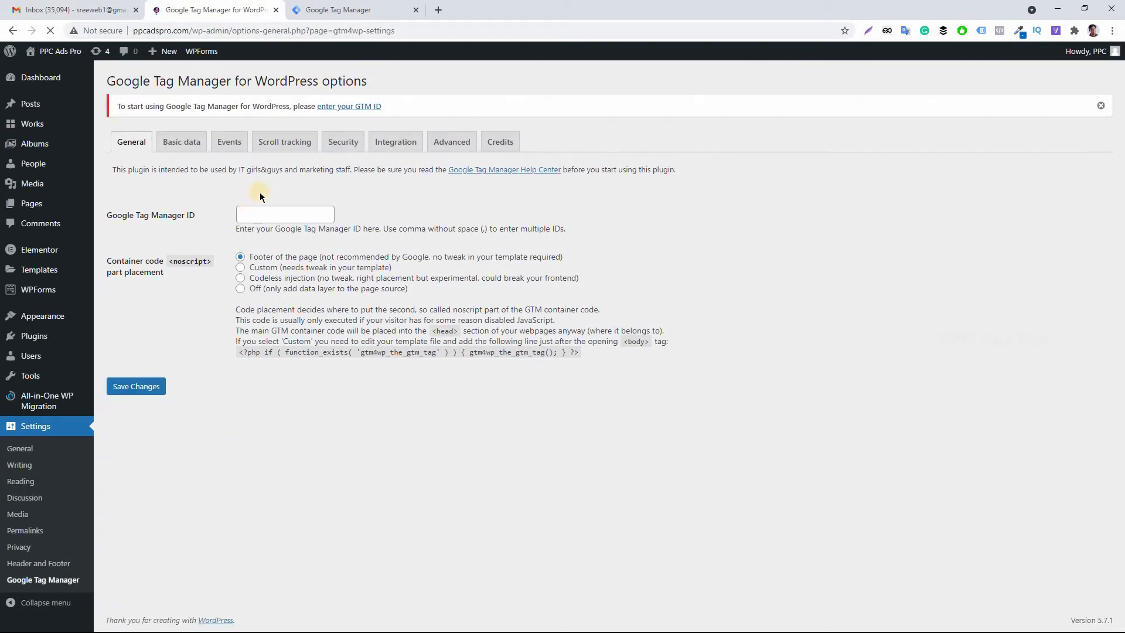
Copy the container ID from the install dialog and paste GTM-MCC36F6 into the plugin's Google Tag Manager ID field.
left_click(369, 9)
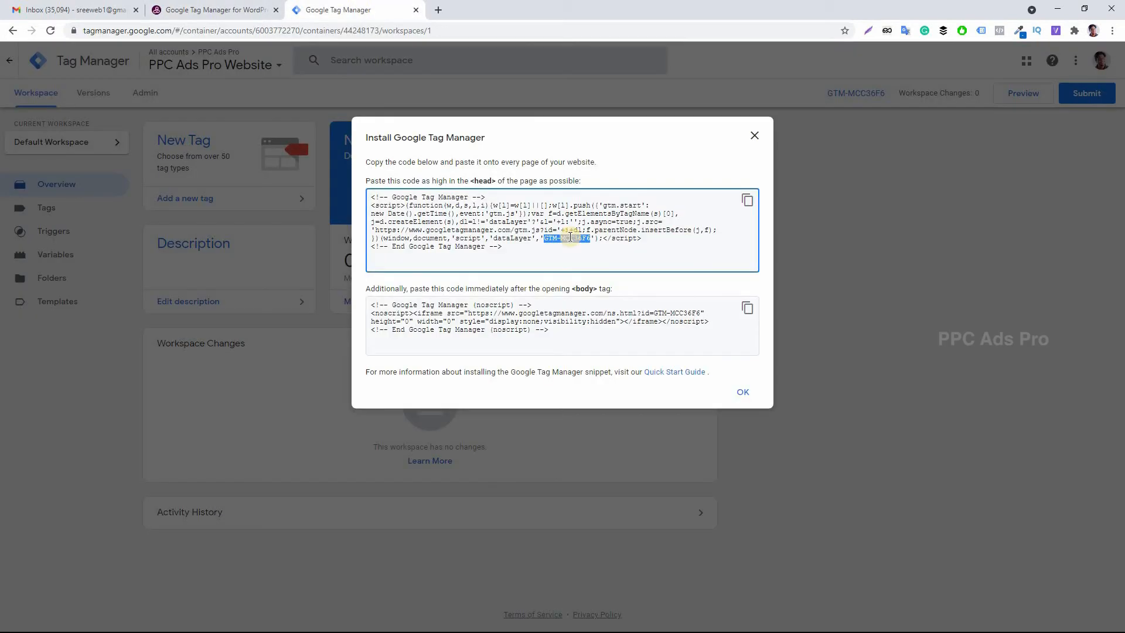
right_click(570, 239)
left_click(599, 247)
left_click(212, 9)
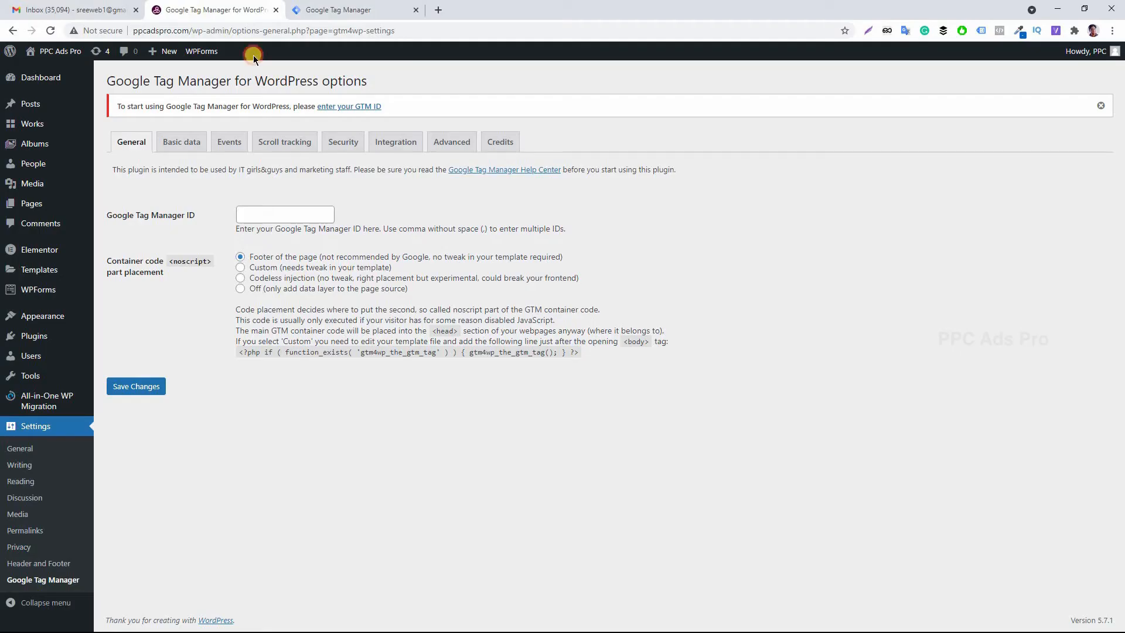
left_click(260, 216)
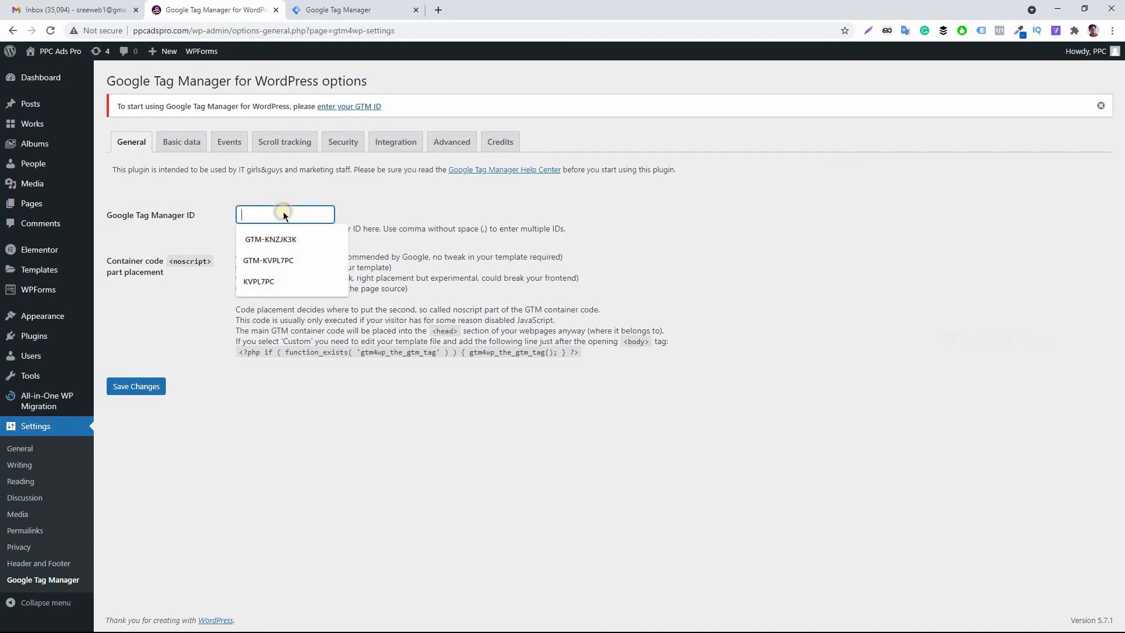
right_click(282, 213)
left_click(339, 302)
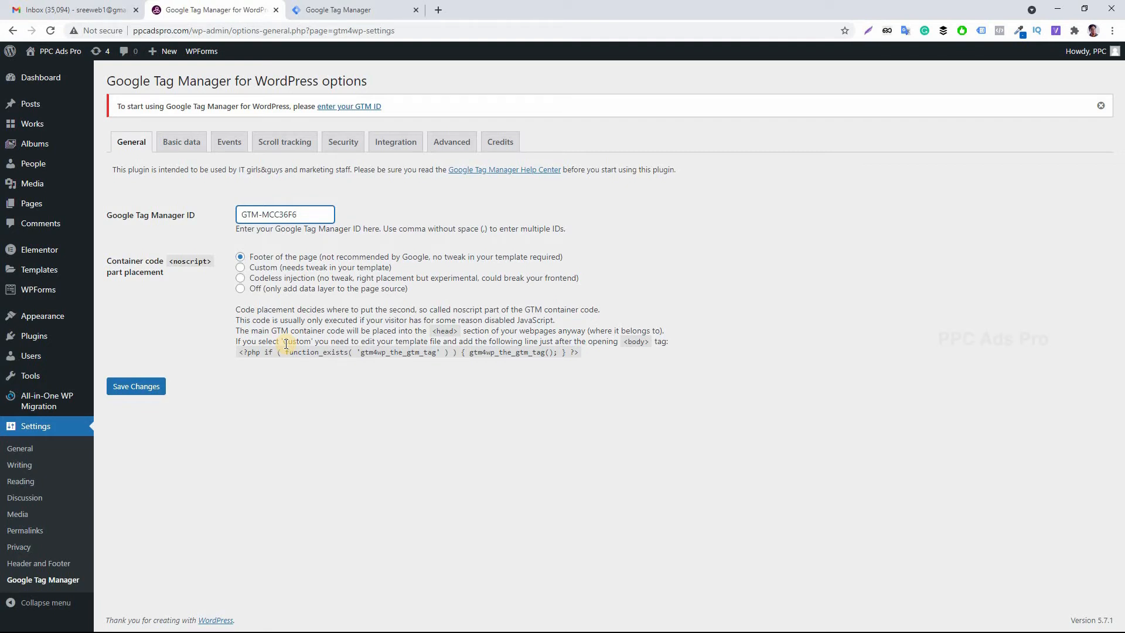
left_click(559, 416)
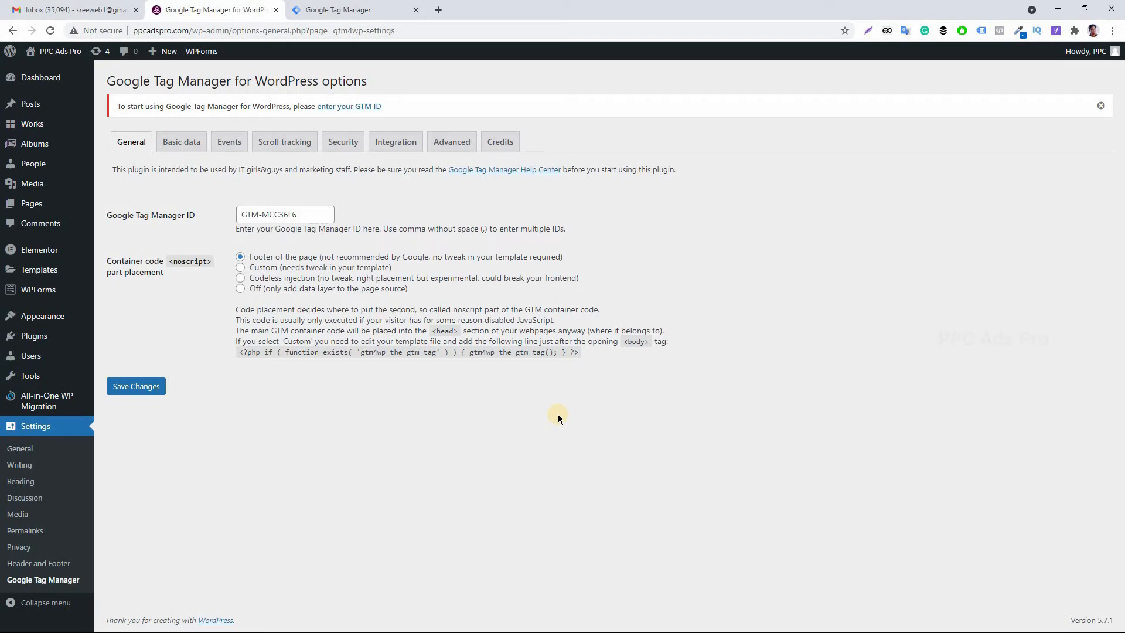
Save the plugin settings with the new Google Tag Manager ID.
left_click(337, 10)
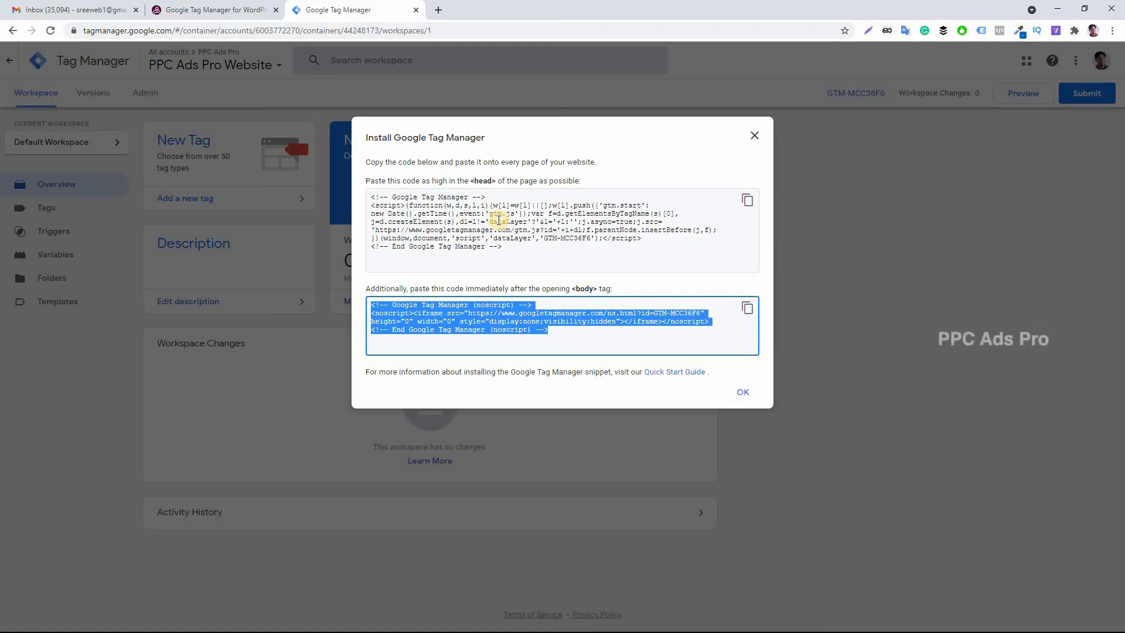
left_click_drag(503, 247, 375, 203)
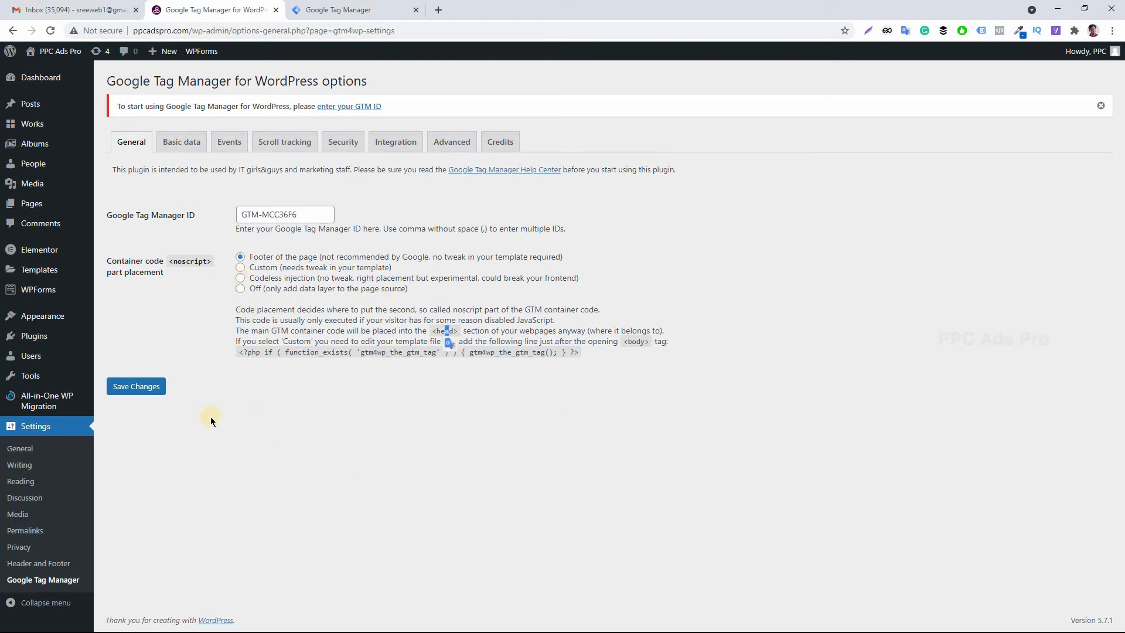
left_click(133, 387)
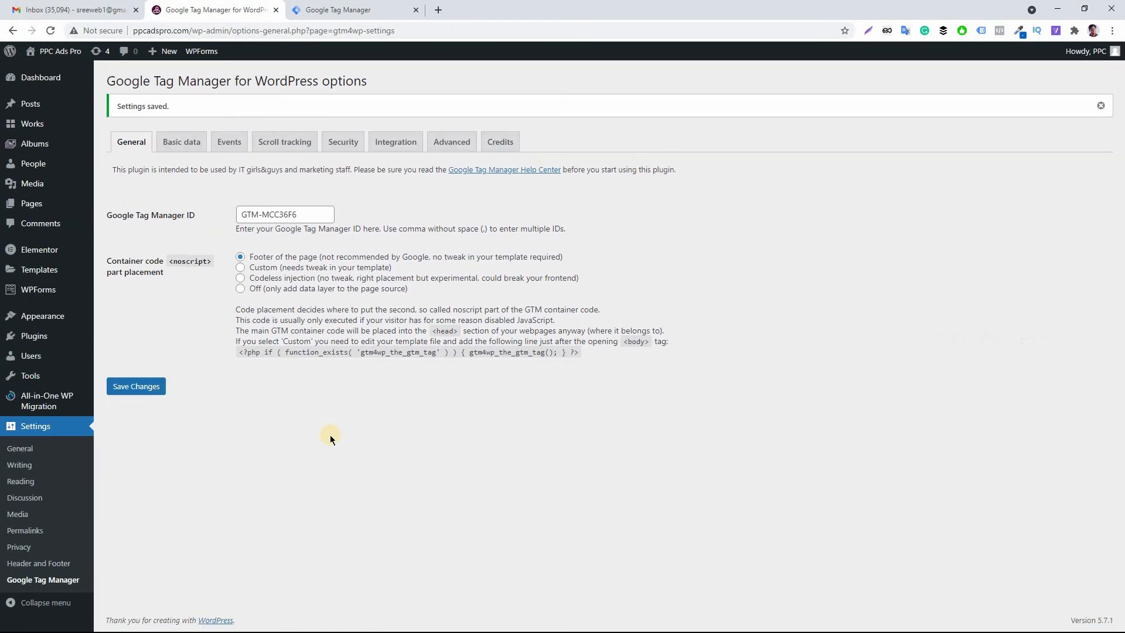
Close the Install Google Tag Manager dialog in the container workspace.
left_click_drag(176, 107, 115, 107)
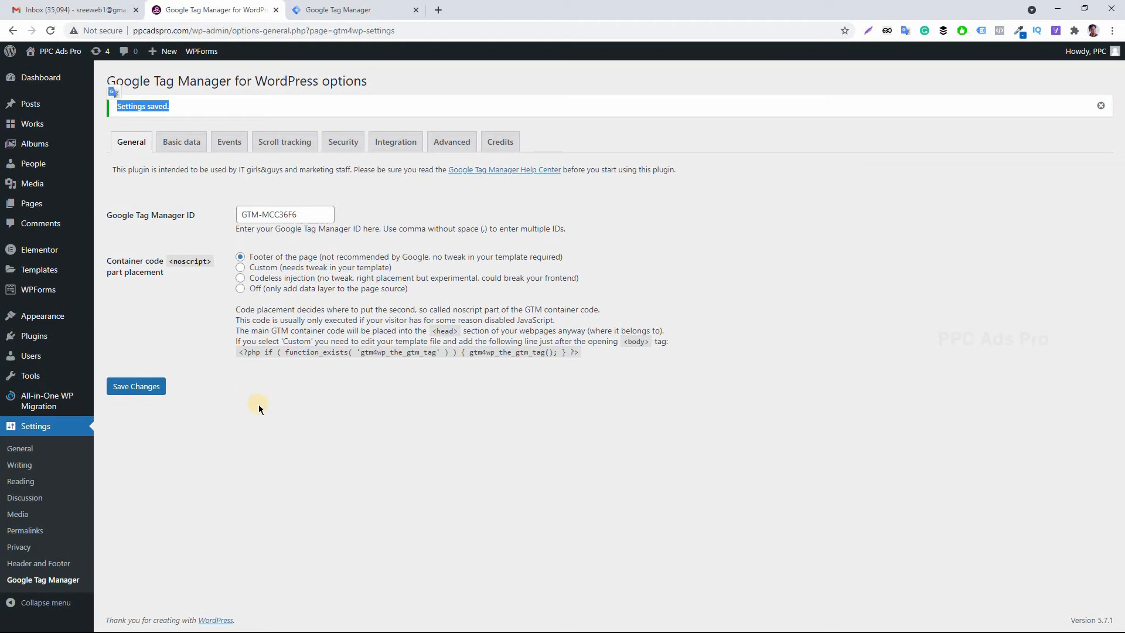
left_click(332, 9)
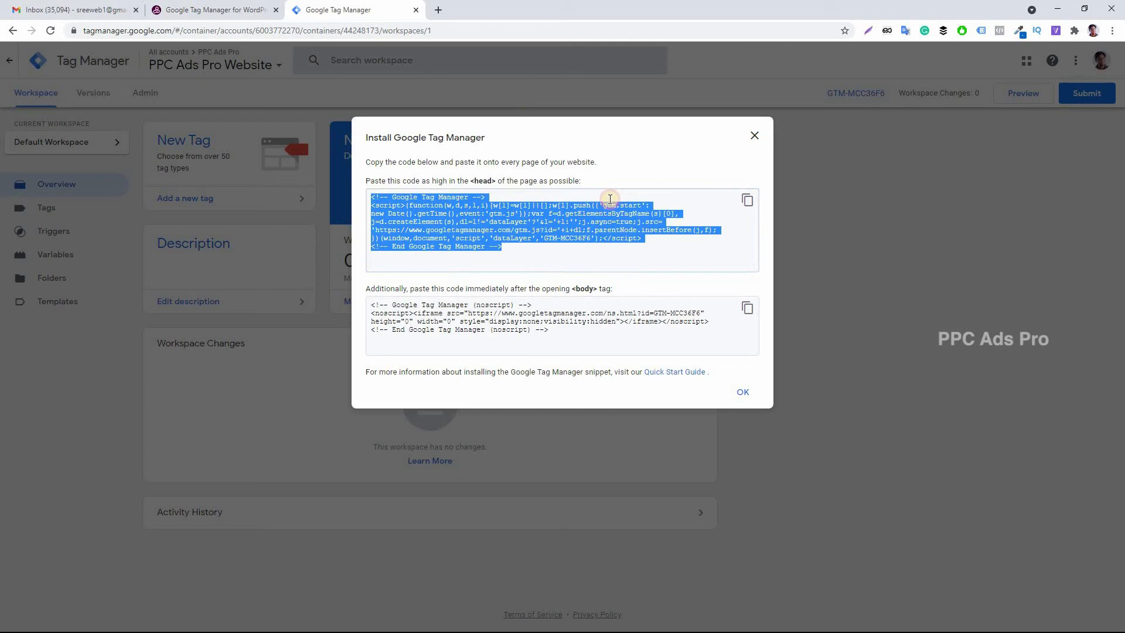
left_click(547, 327)
left_click(742, 393)
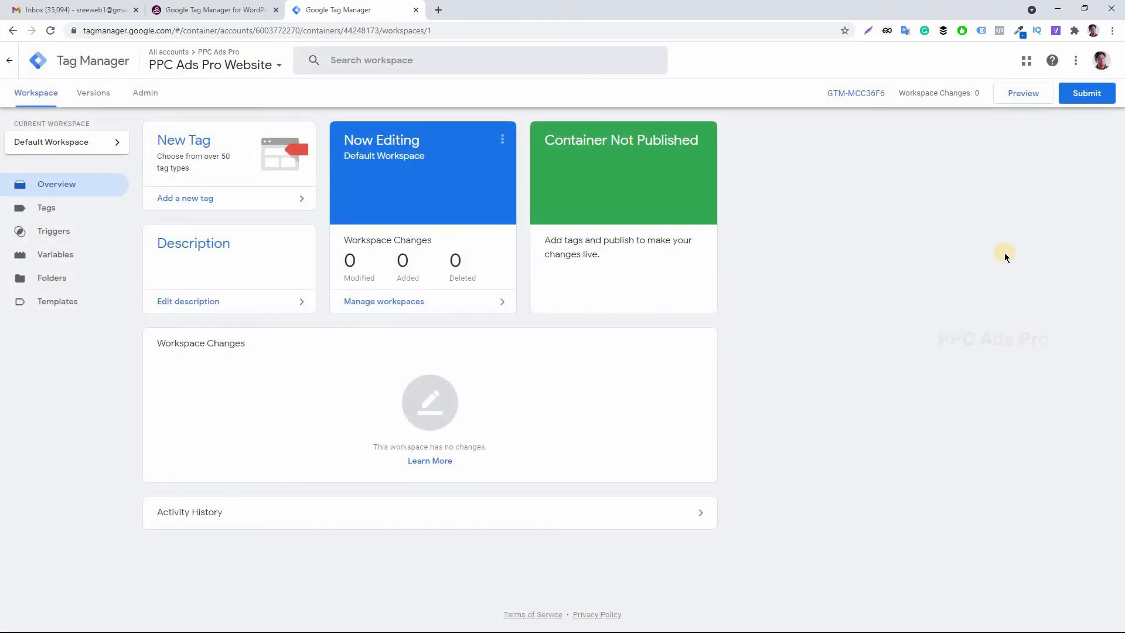
Start submitting the workspace and name the version Google Tag Manager Plugin Installation.
left_click(1088, 93)
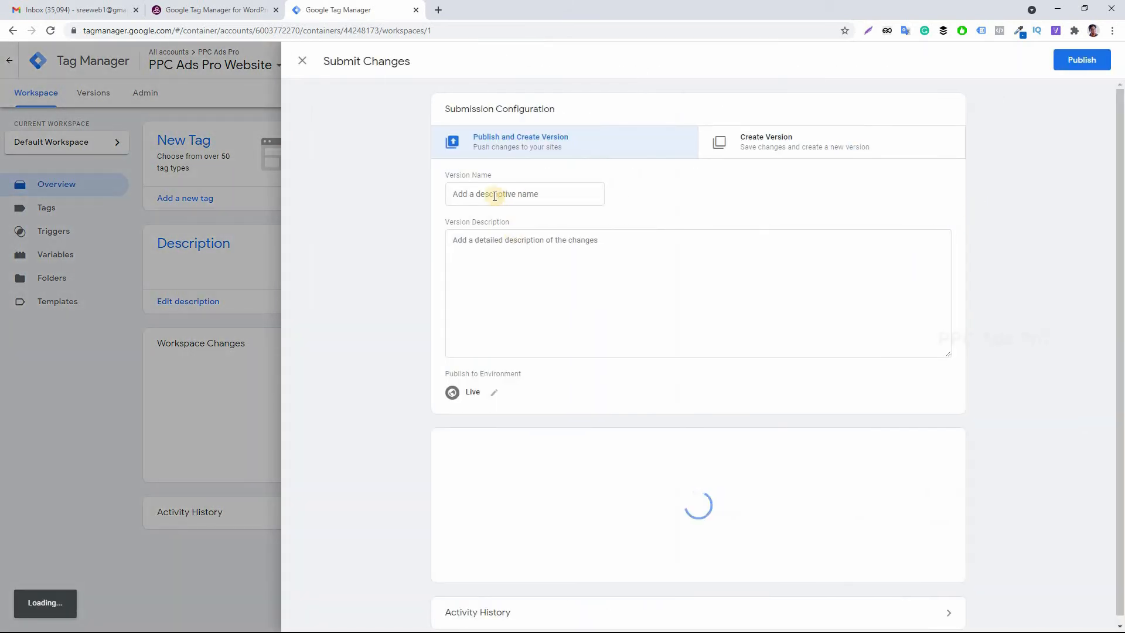
left_click(506, 194)
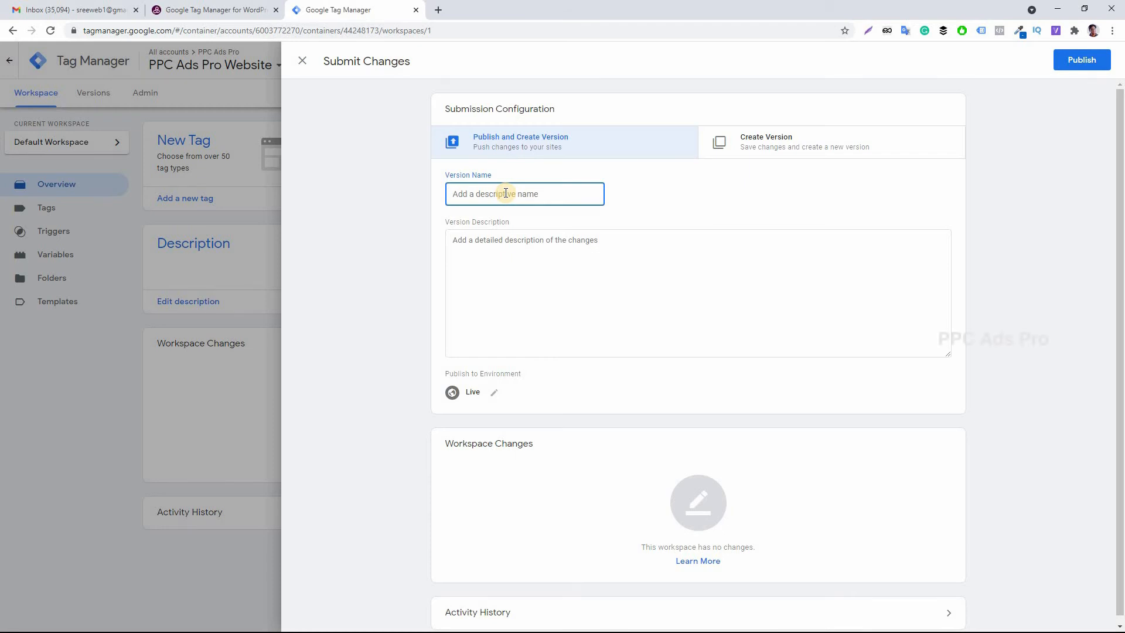
type("Google tag manager")
left_click_drag(528, 194, 480, 194)
type("Tag Manager Plugin Installation")
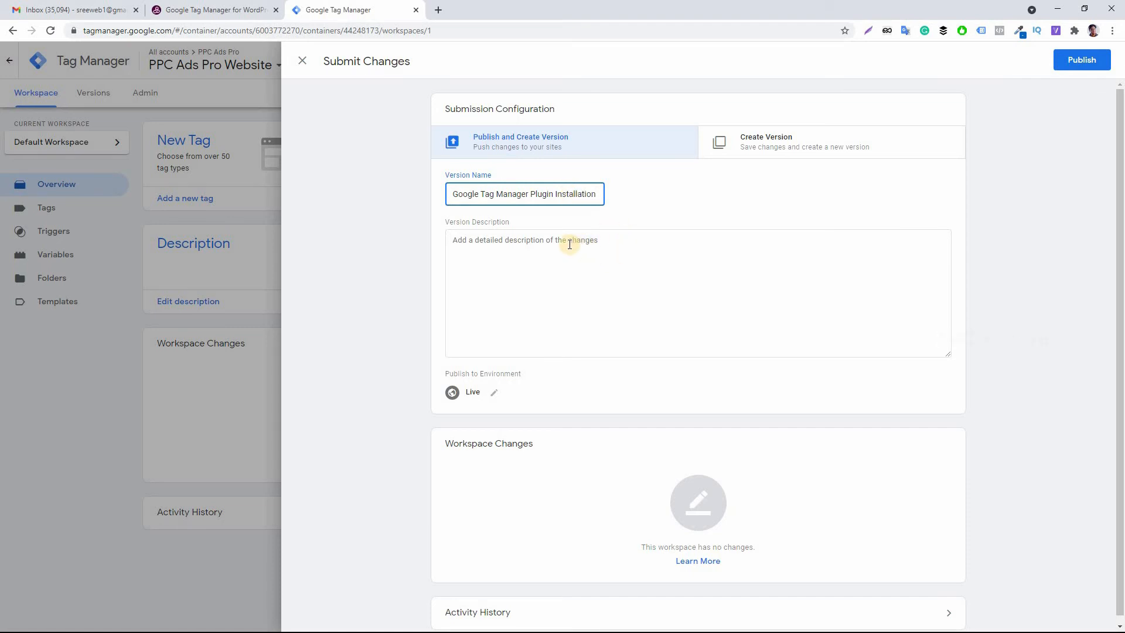
Describe the version as Installed Google Tag Manager Plugins and publish it.
left_click(581, 277)
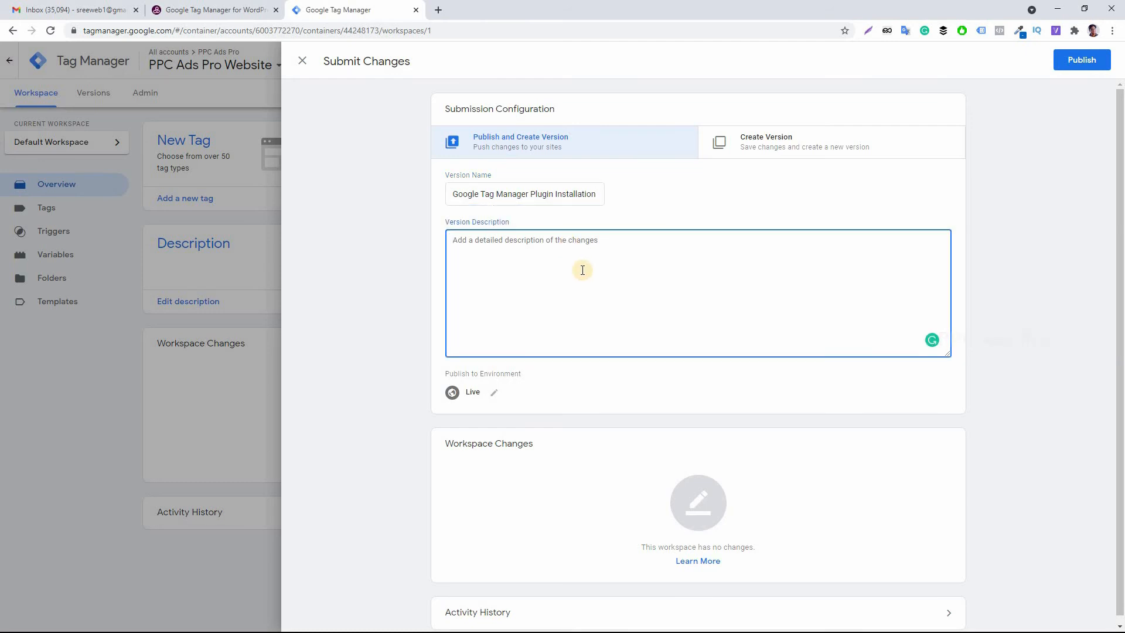
type("Installed")
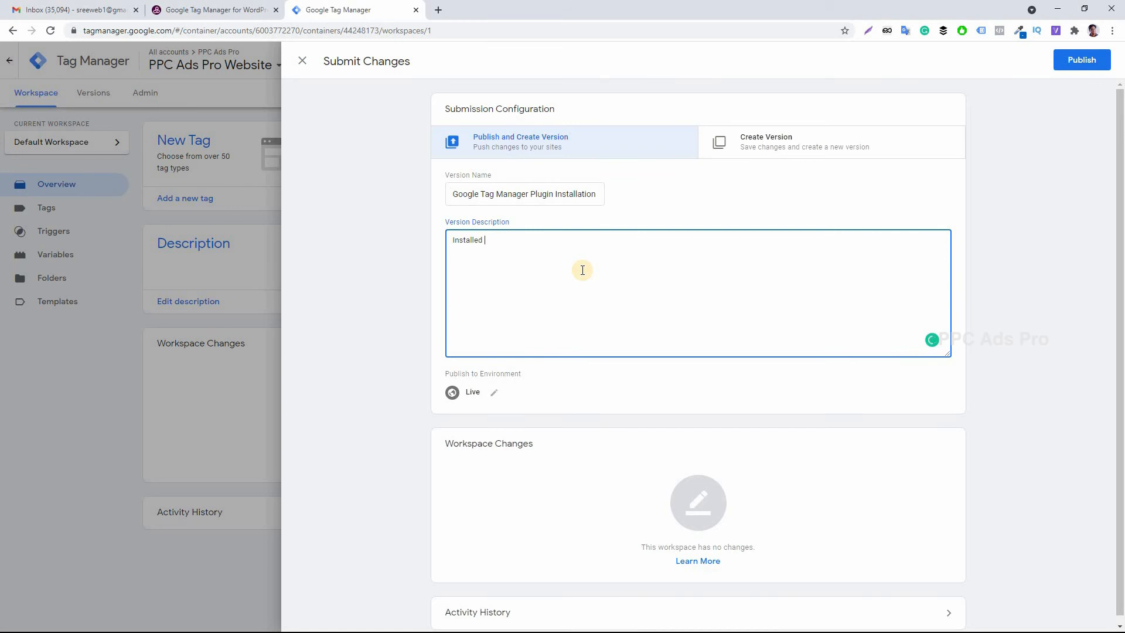
type(" Google Tag Manager Plugins")
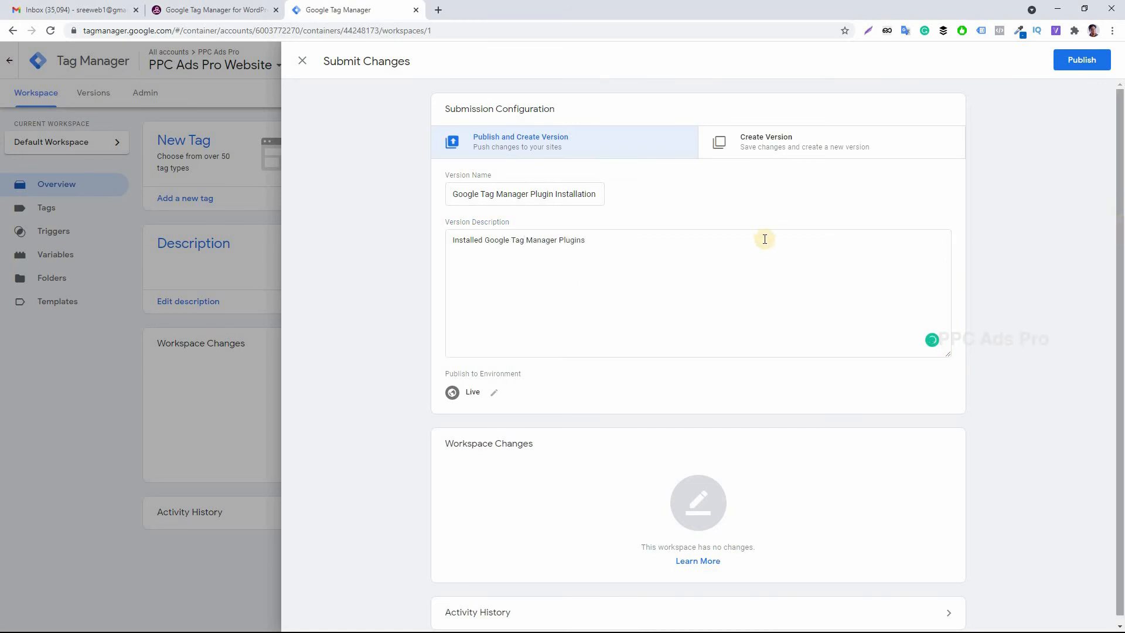
left_click(1080, 60)
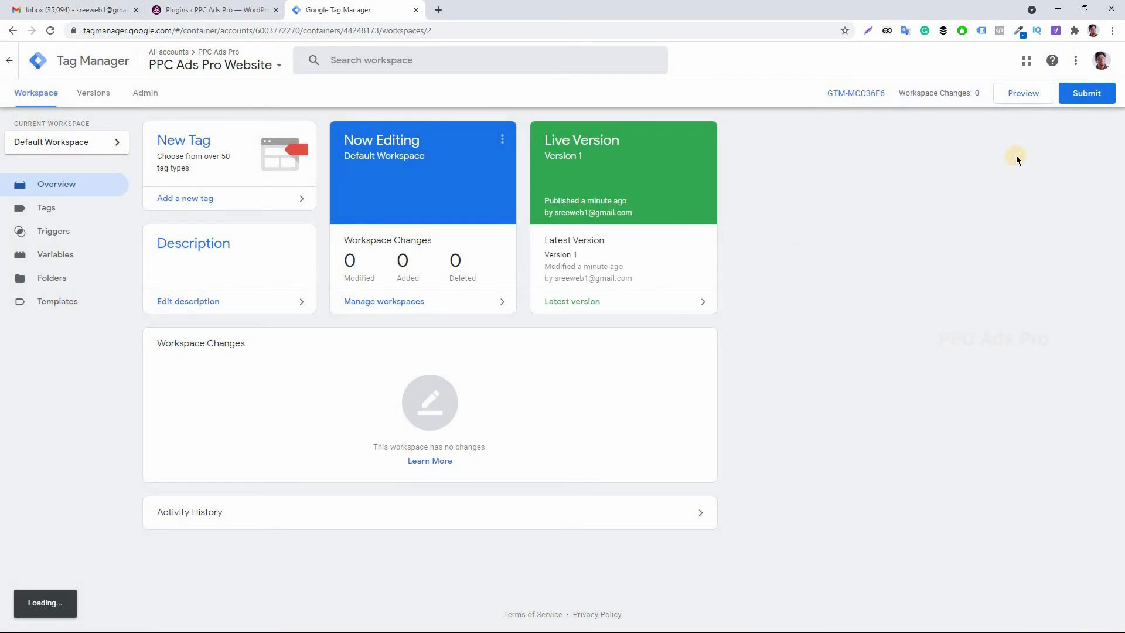
left_click(1023, 96)
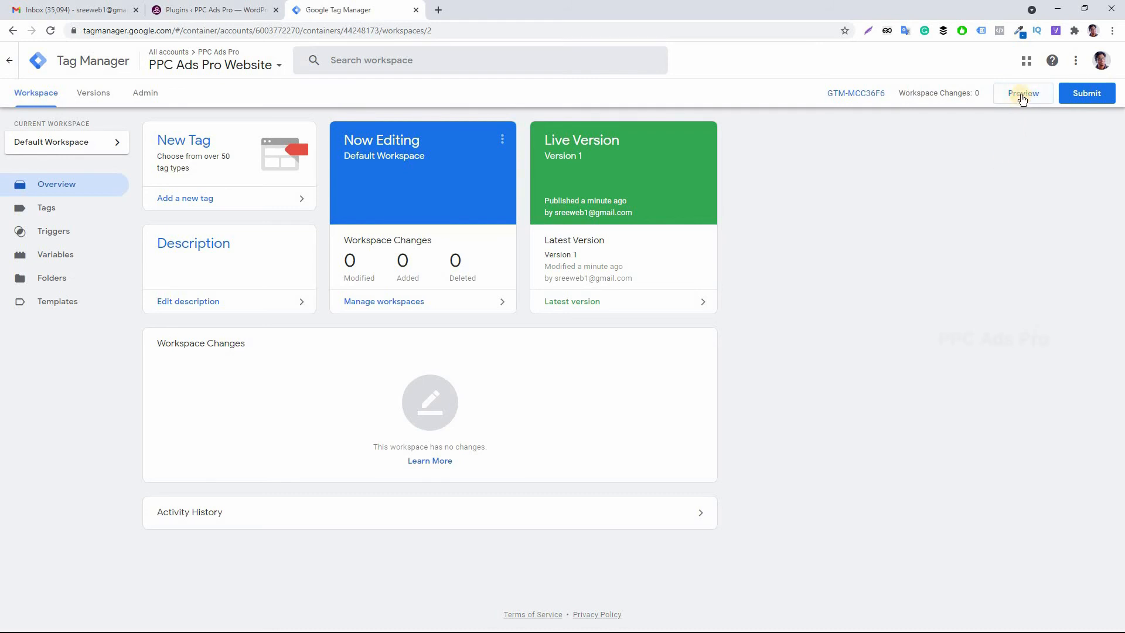
left_click(1022, 97)
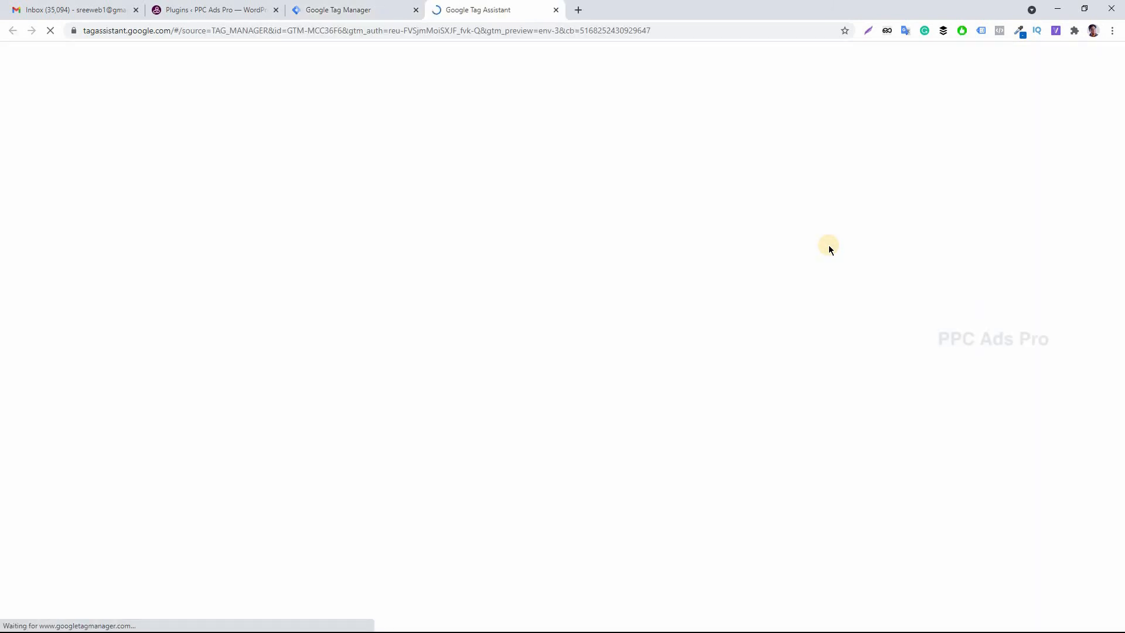
left_click(521, 326)
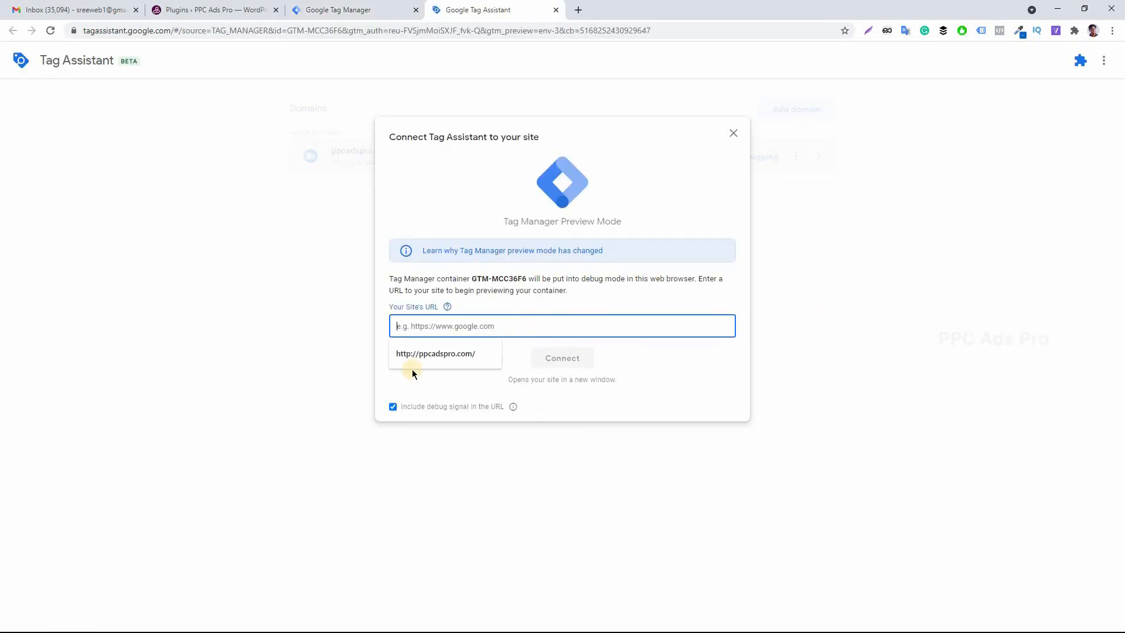
left_click(431, 353)
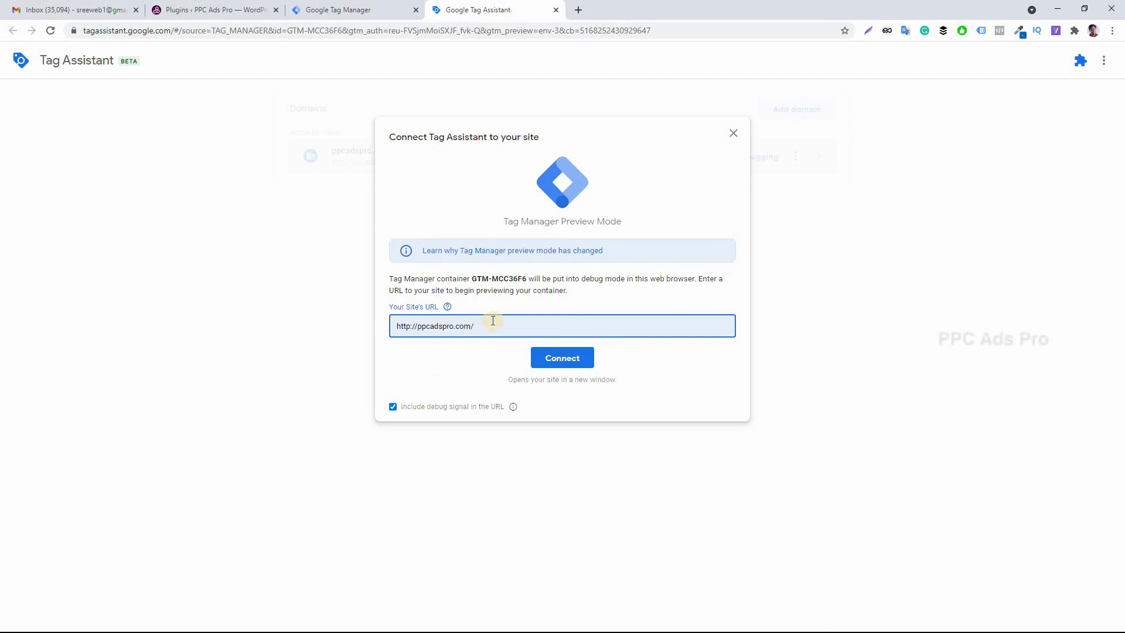
left_click(562, 362)
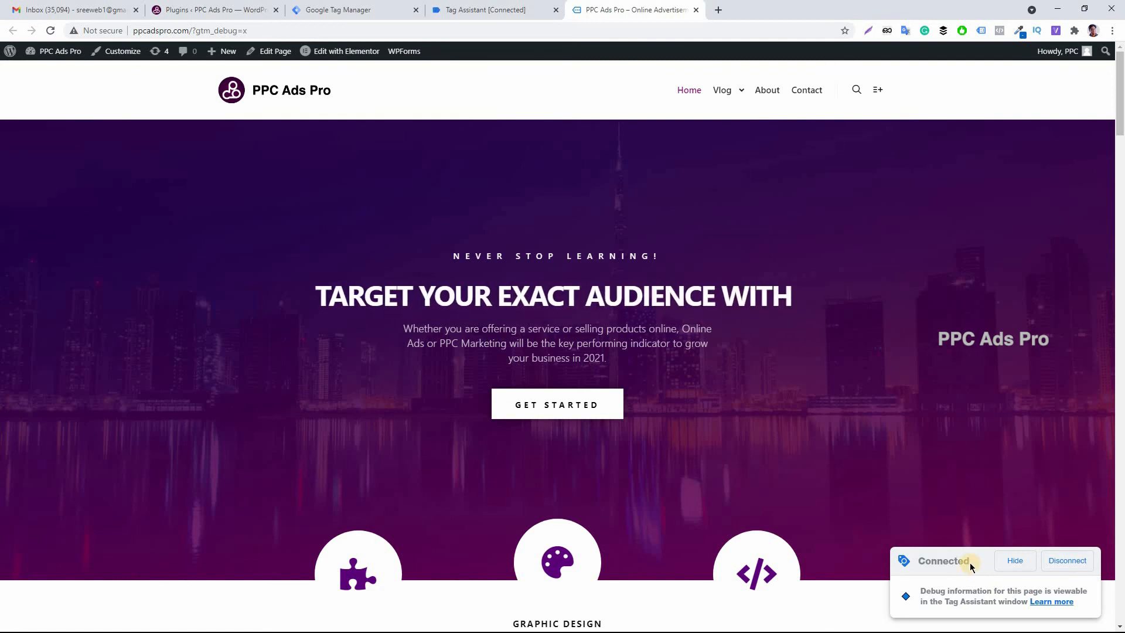
left_click_drag(969, 563, 920, 562)
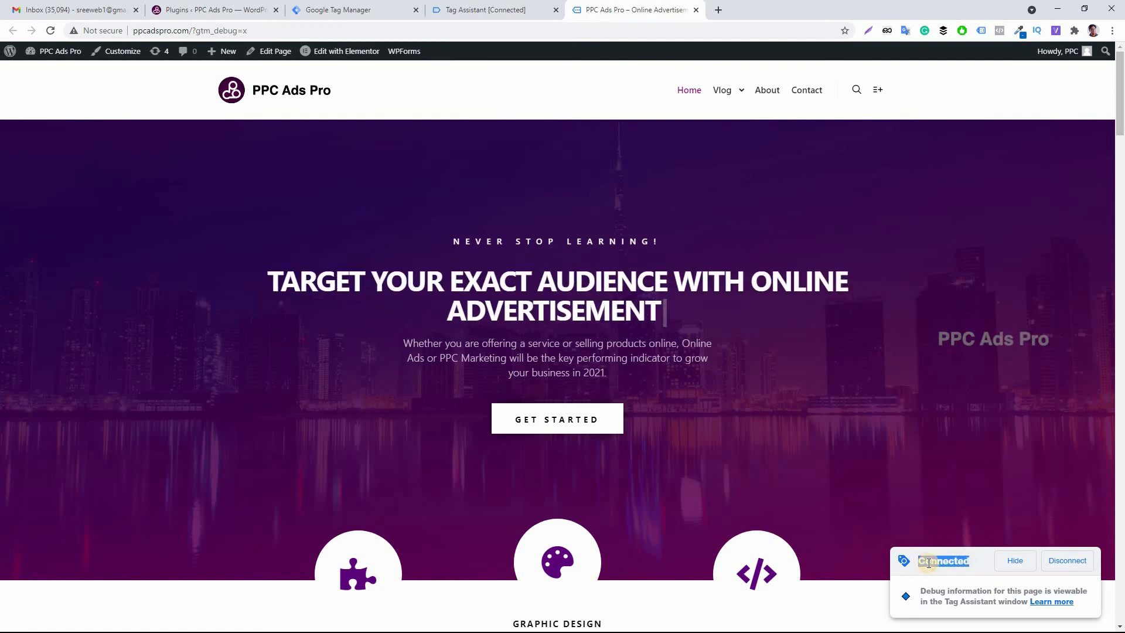
left_click(939, 564)
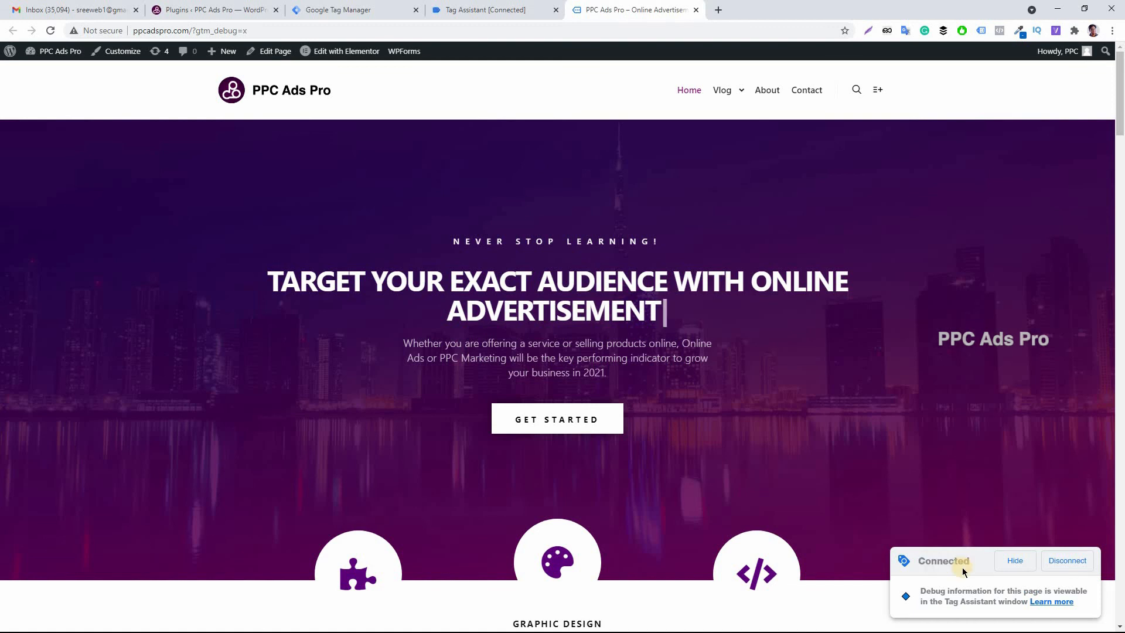